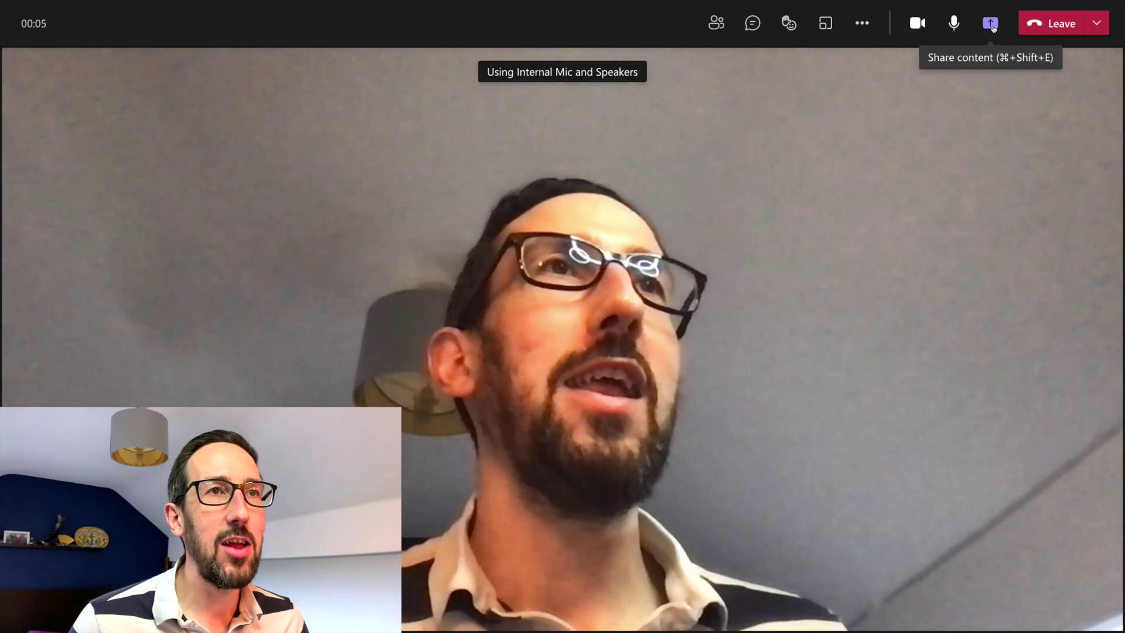
Step: Share a Microsoft Whiteboard in the meeting and handwrite 'Test' in black ink inside a freehand box
left_click(990, 24)
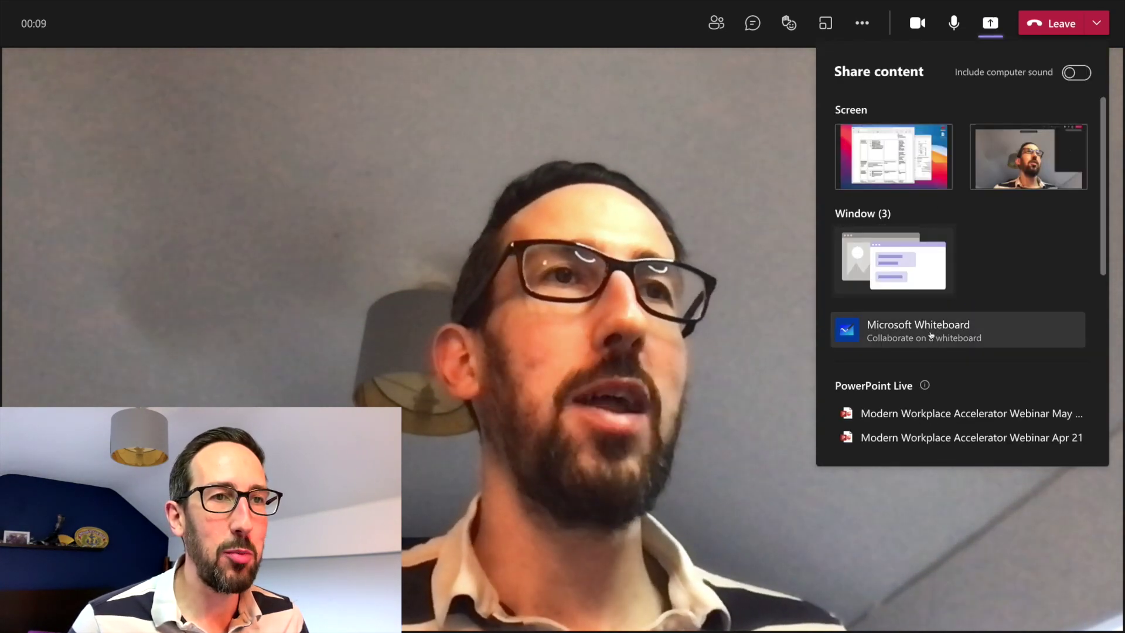
left_click(942, 326)
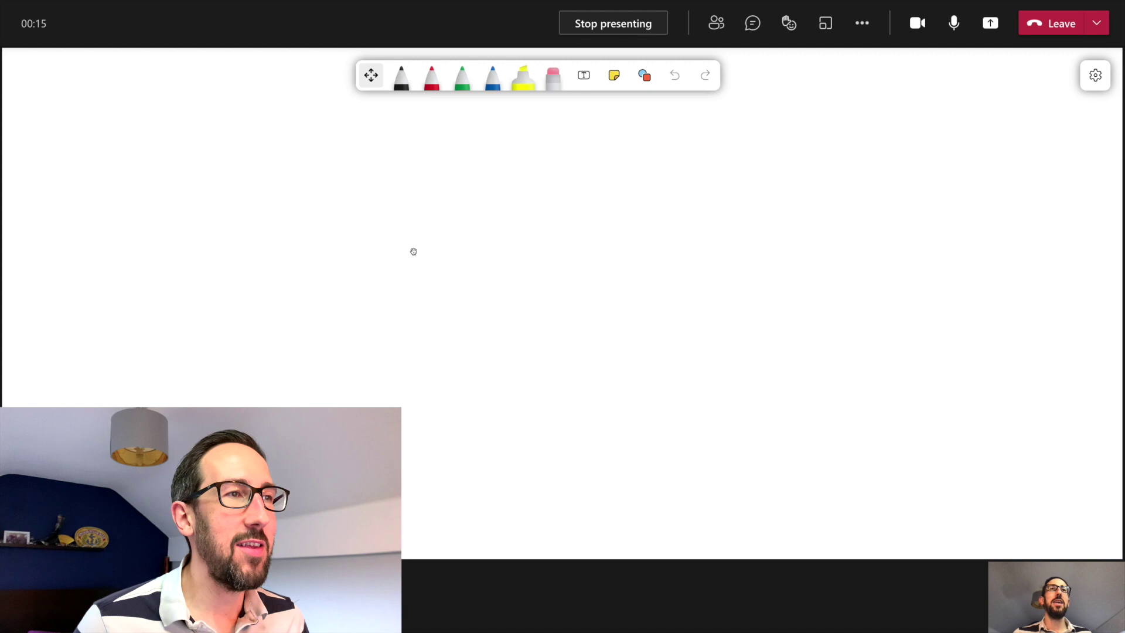
left_click(402, 76)
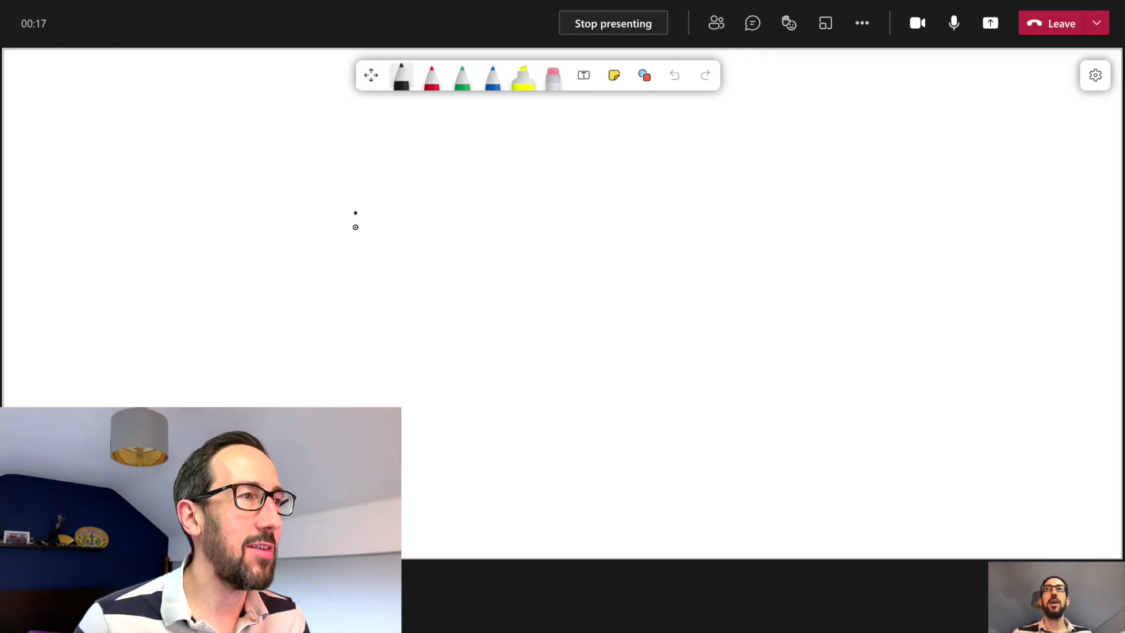
left_click_drag(355, 227, 355, 330)
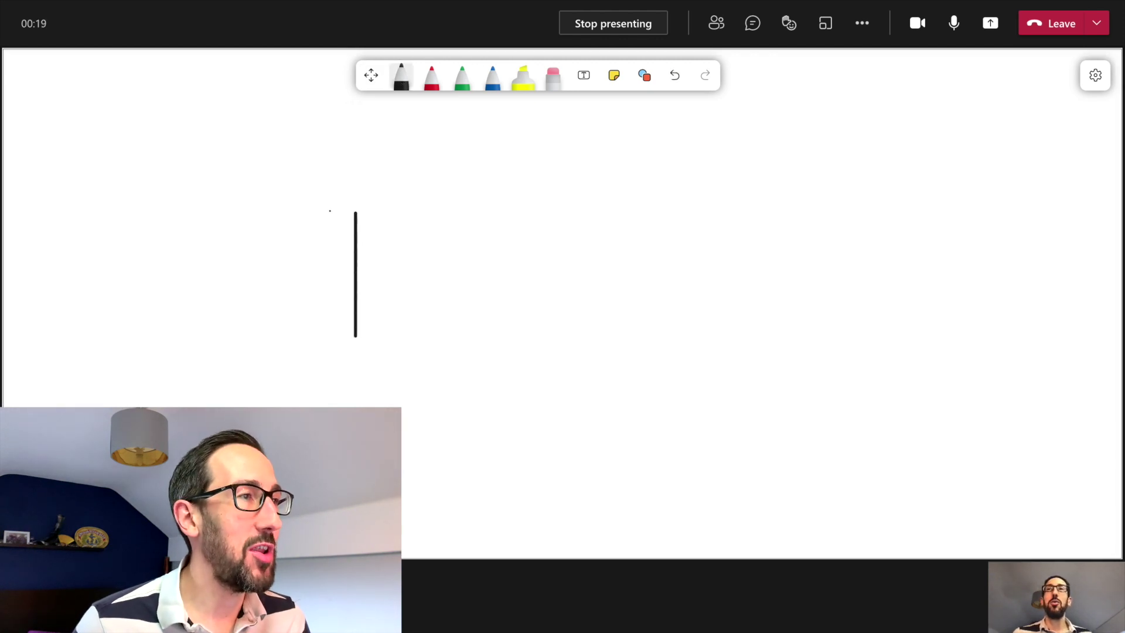
left_click_drag(400, 216, 406, 216)
mouse_move(384, 296)
left_mouse_down()
mouse_move(395, 258)
mouse_move(528, 248)
mouse_move(503, 354)
left_mouse_up()
left_click_drag(549, 198, 605, 315)
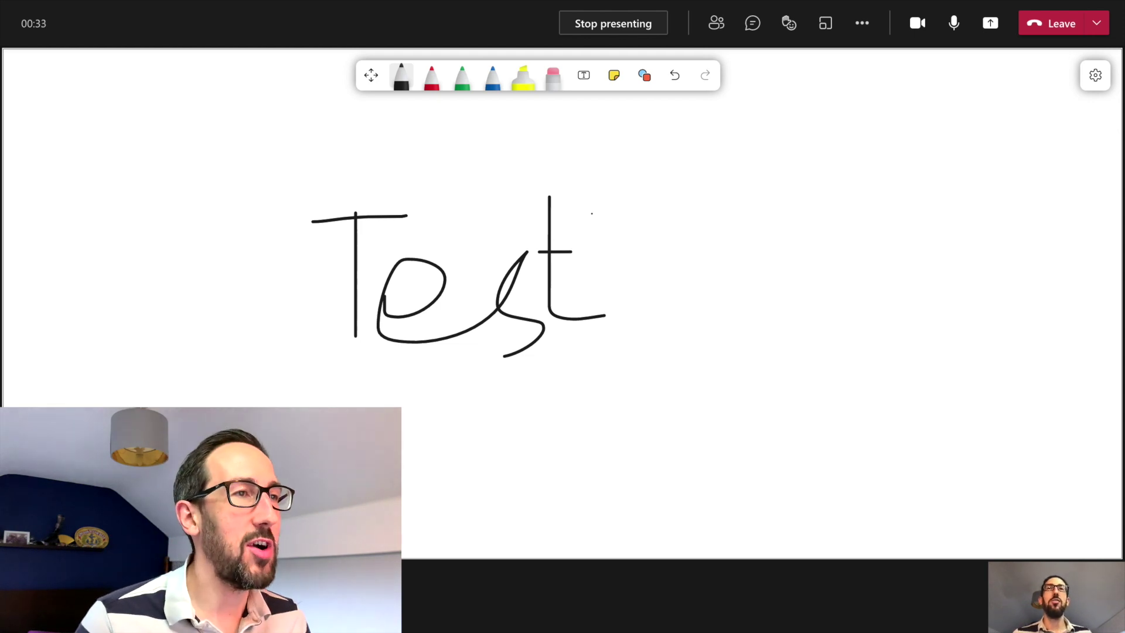
mouse_move(332, 177)
left_mouse_down()
mouse_move(741, 314)
mouse_move(671, 188)
mouse_move(323, 189)
left_mouse_up()
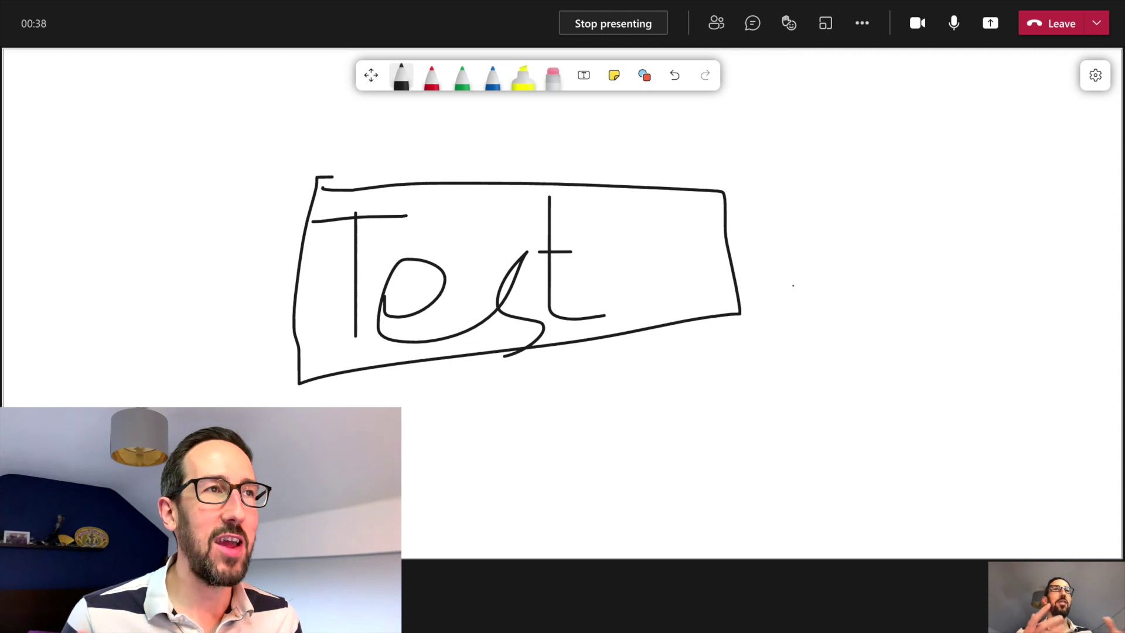
Step: Add a yellow sticky note reading 'Sticky NOtes' and move it beside the boxed Test
left_click(614, 75)
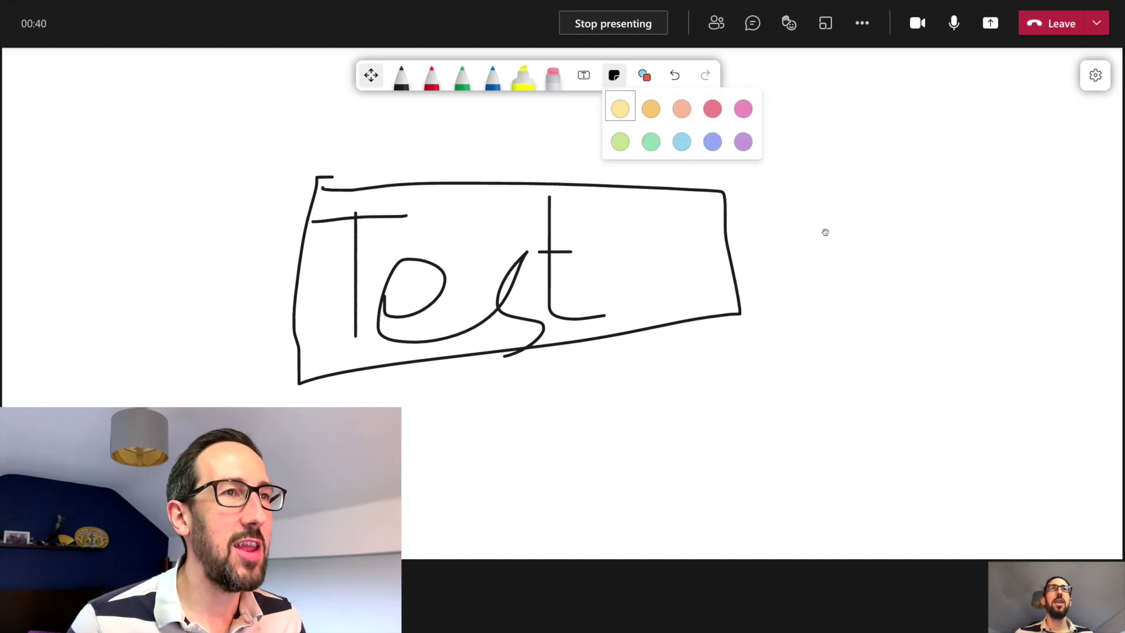
left_click(630, 111)
left_click(805, 239)
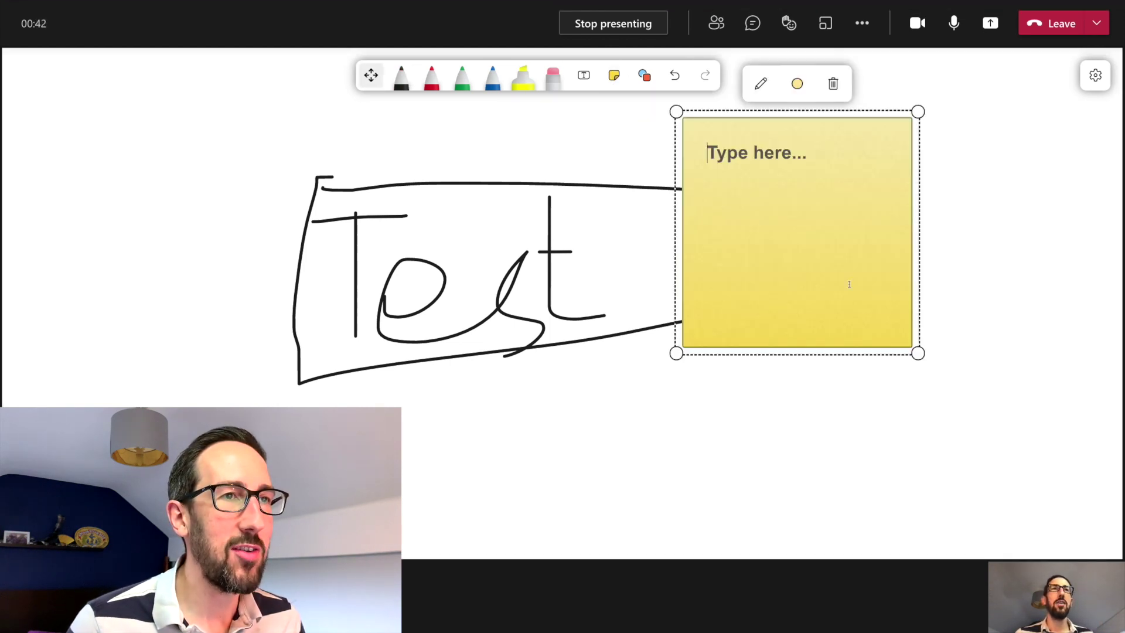
type("Sticky NOtes")
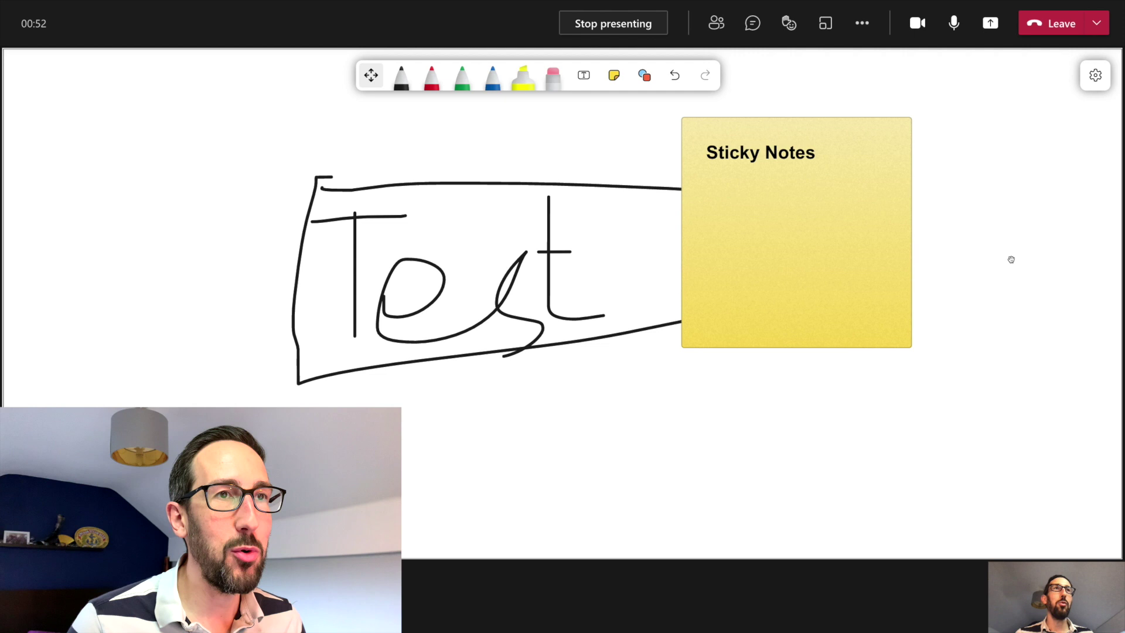
left_click_drag(821, 219, 981, 259)
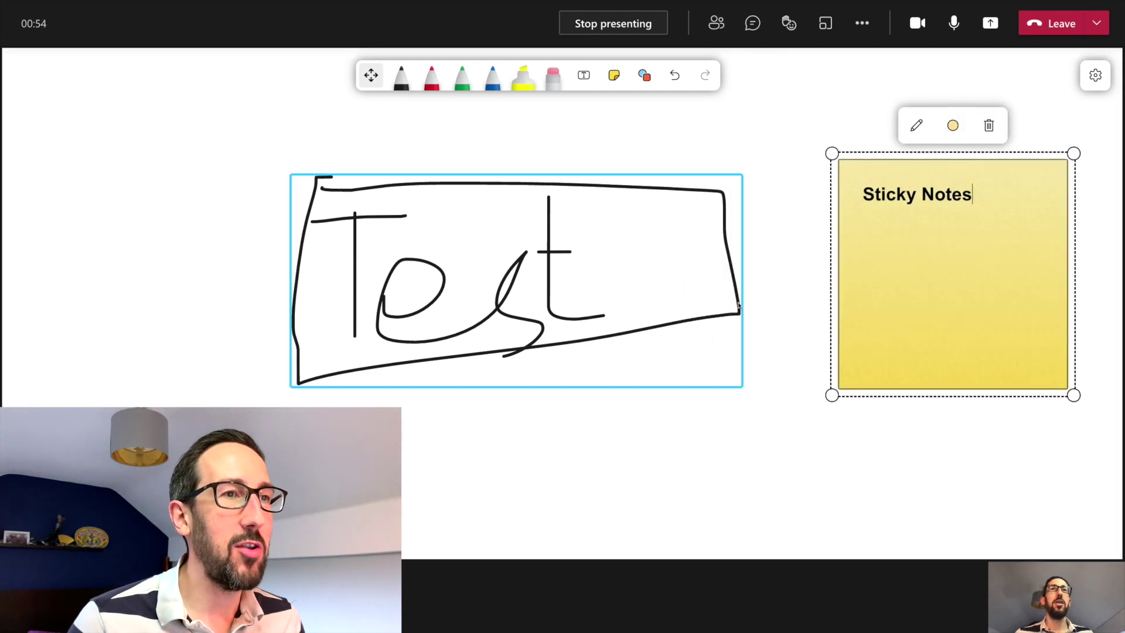
Step: Zoom and pan around the whiteboard canvas to look over the drawing and sticky note
scroll(738, 304, "down", 5)
scroll(738, 303, "up", 4)
scroll(738, 304, "down", 4)
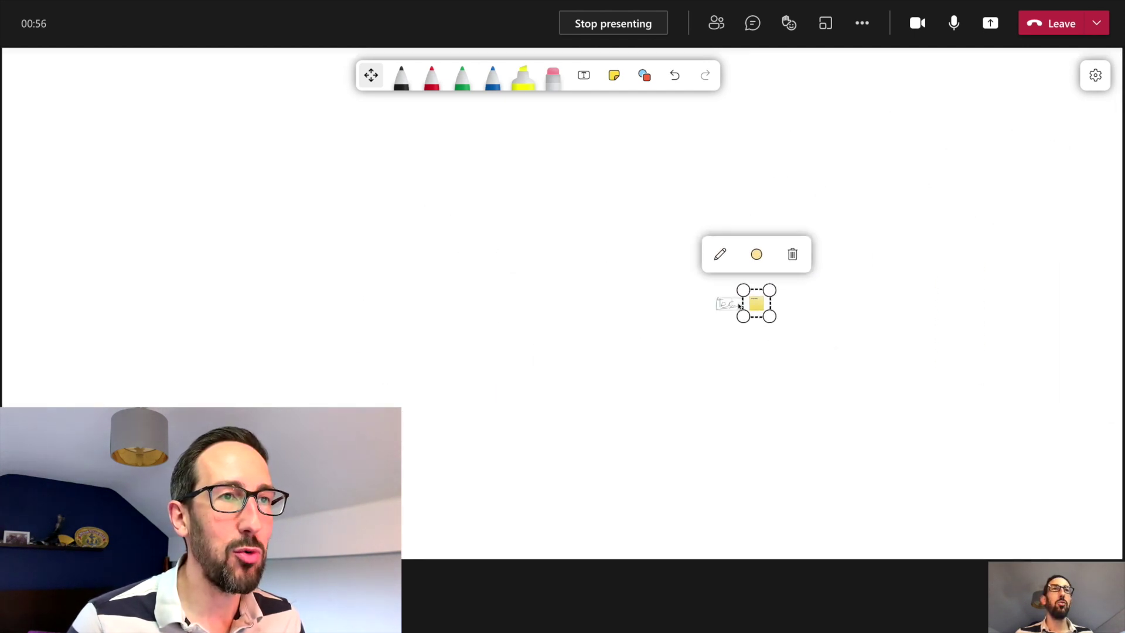
scroll(738, 304, "up", 4)
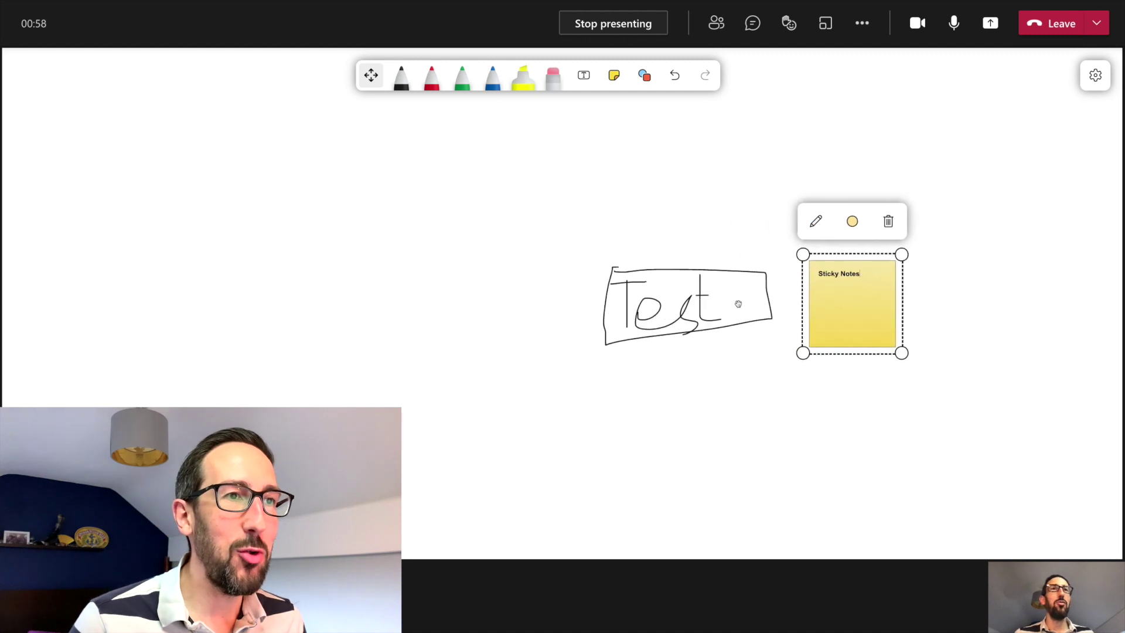
left_click_drag(946, 309, 637, 256)
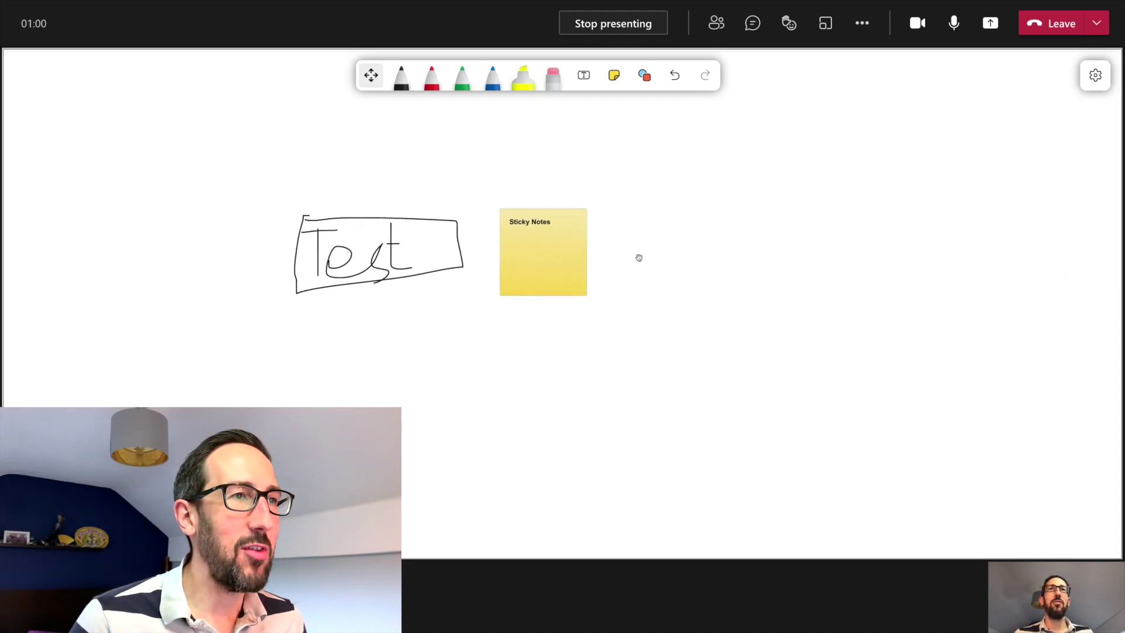
scroll(639, 258, "down", 5)
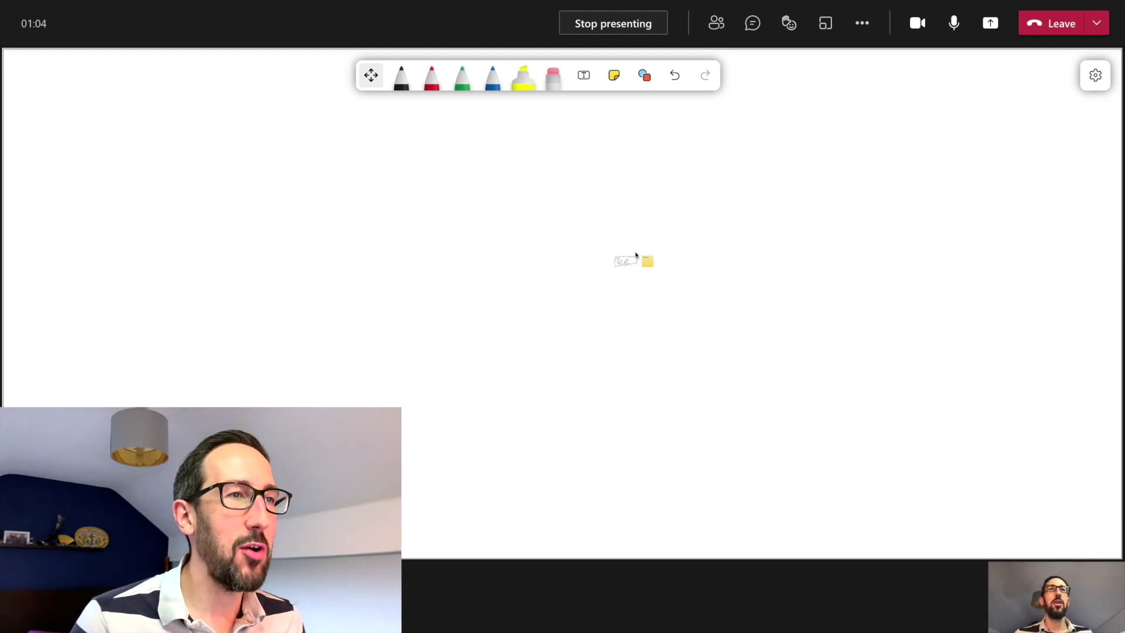
scroll(636, 255, "up", 5)
scroll(632, 264, "down", 4)
scroll(635, 264, "up", 2)
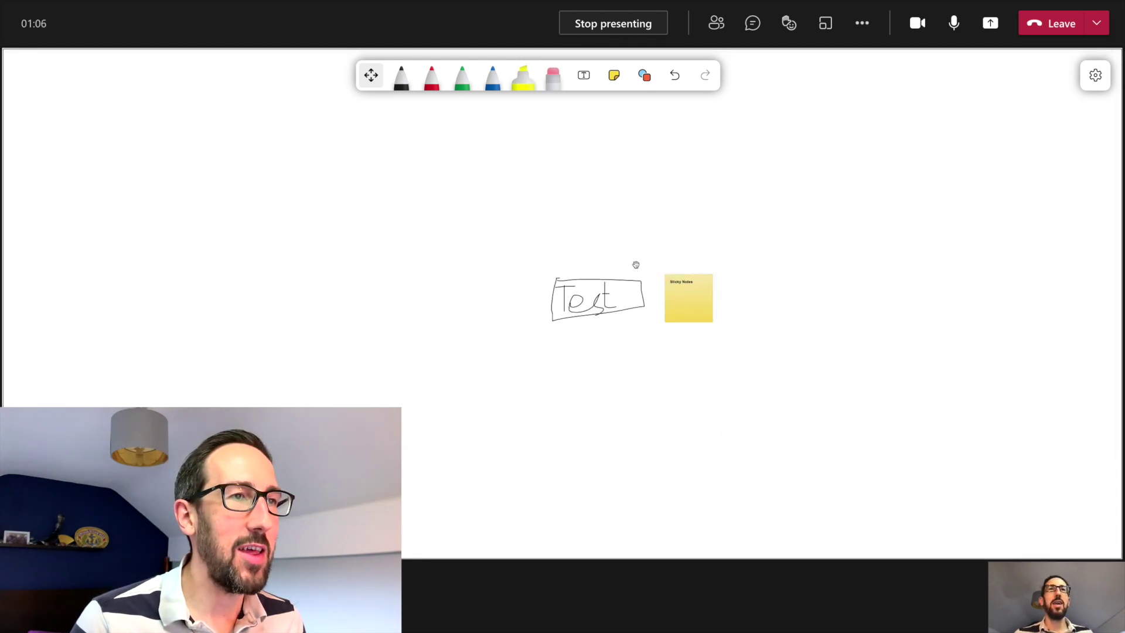
scroll(635, 265, "up", 3)
scroll(636, 265, "down", 2)
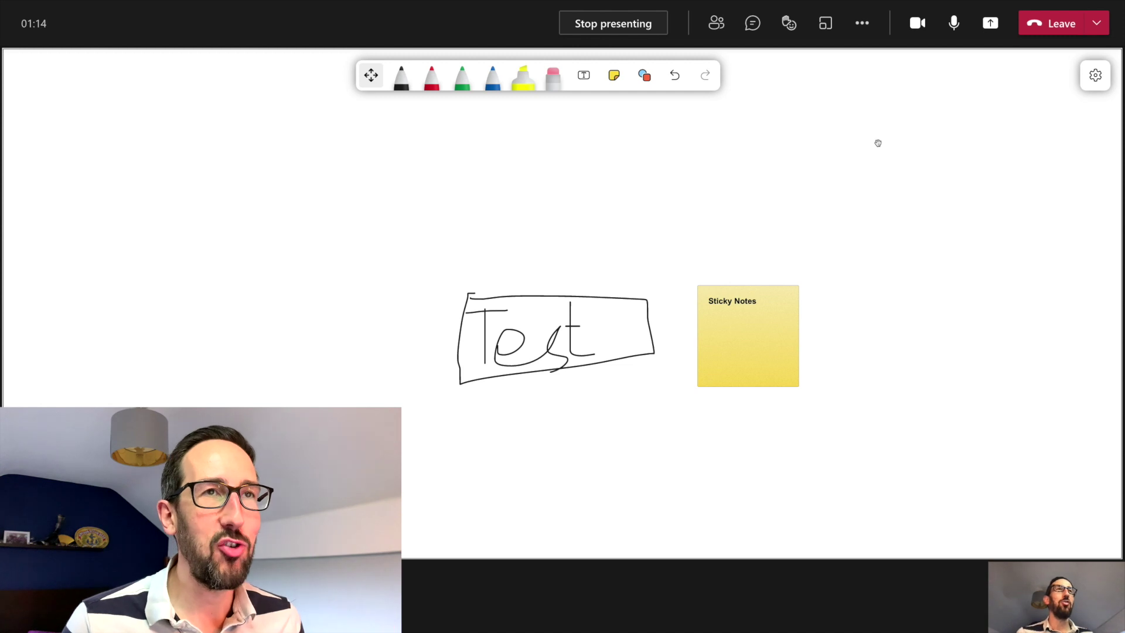
Step: Leave the meeting, dismiss the call quality rating, and open the Test Whiteboard chat
left_click(1032, 32)
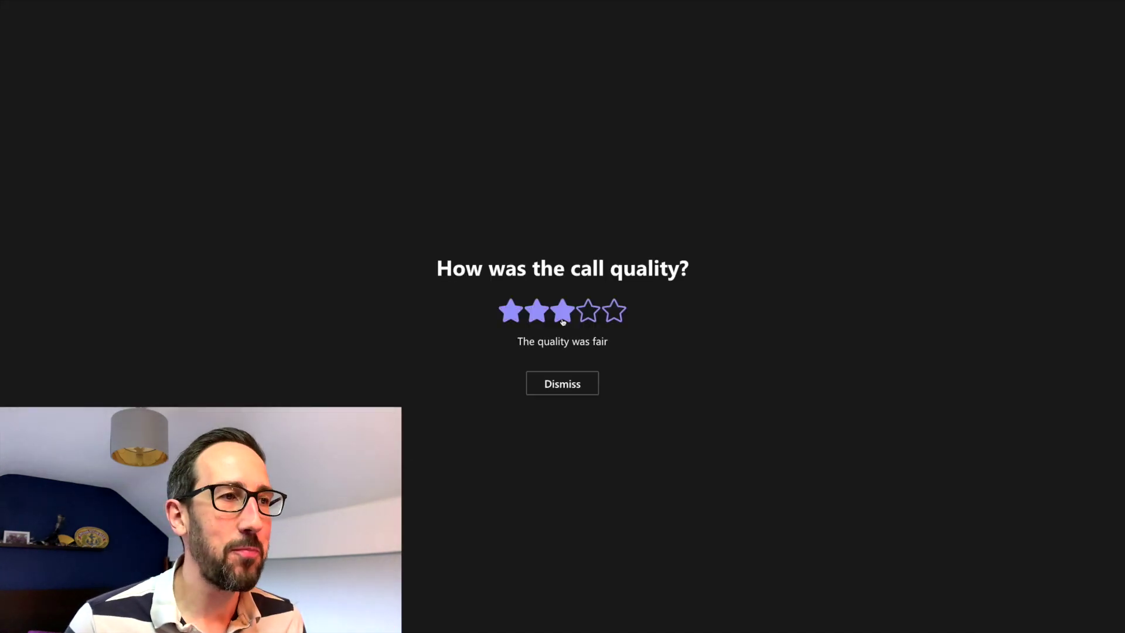
left_click(562, 385)
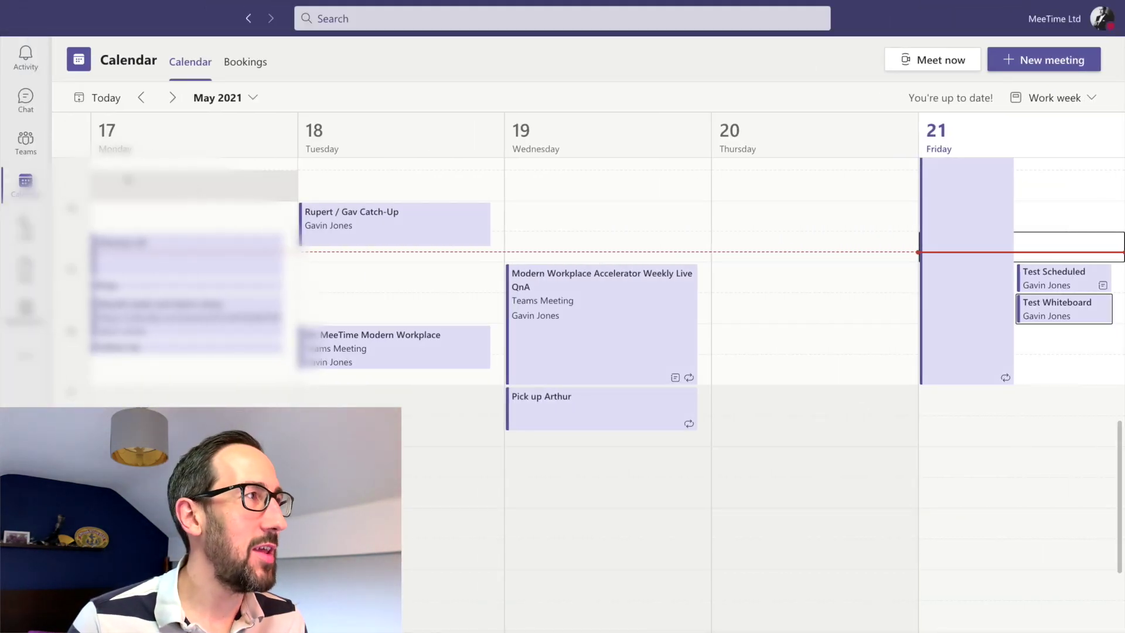
left_click(35, 102)
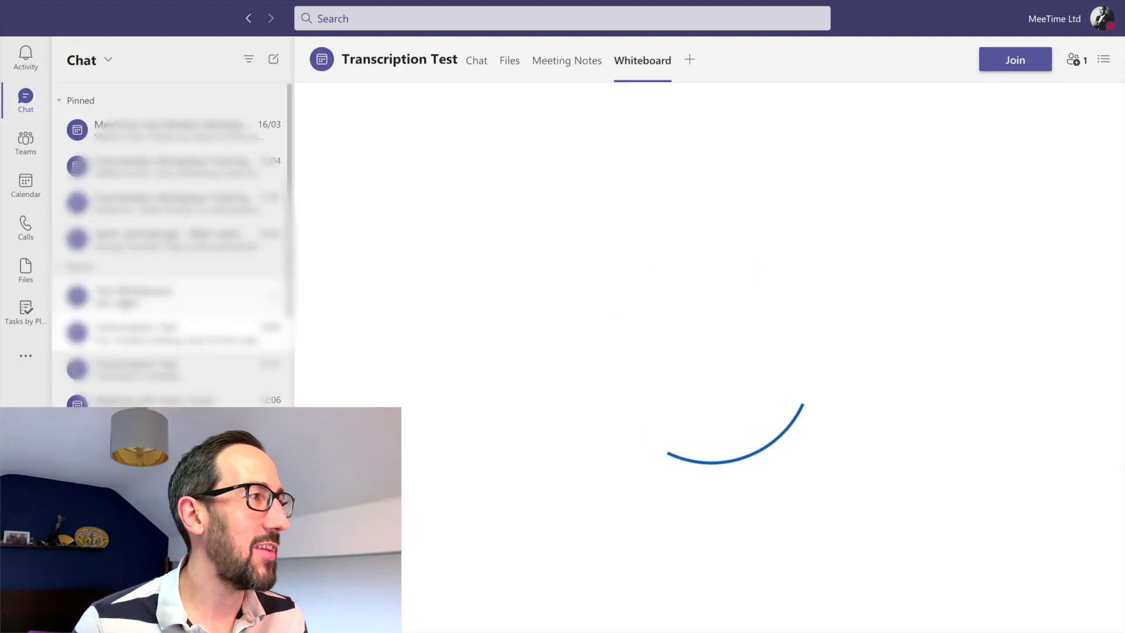
left_click(170, 296)
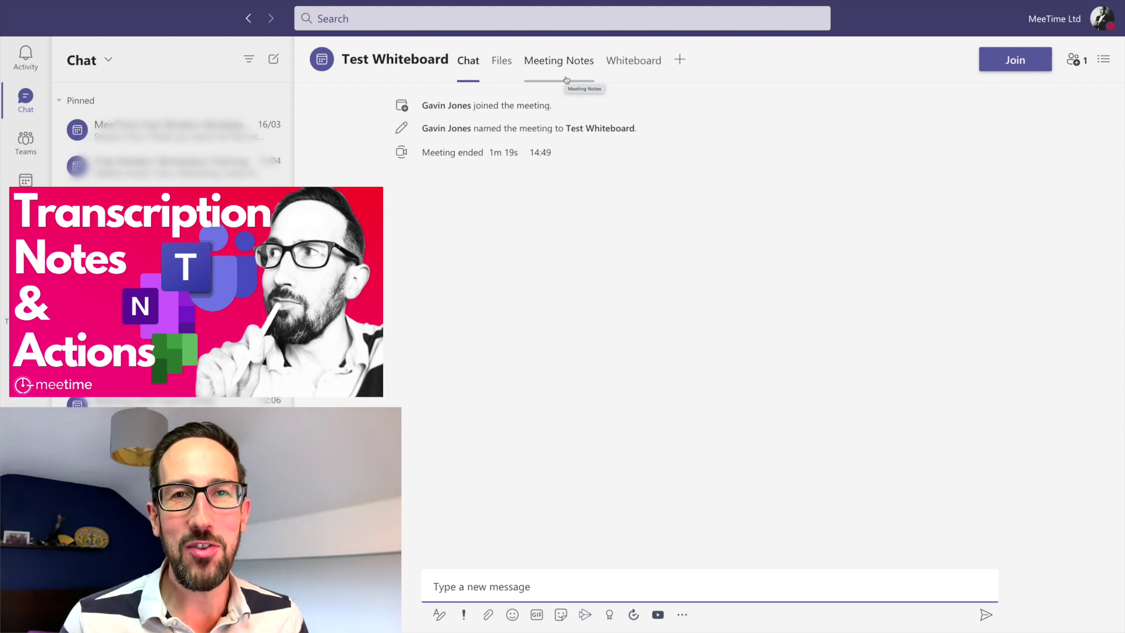
Step: View the whiteboard saved with the Test Whiteboard meeting in its Whiteboard tab
left_click(638, 69)
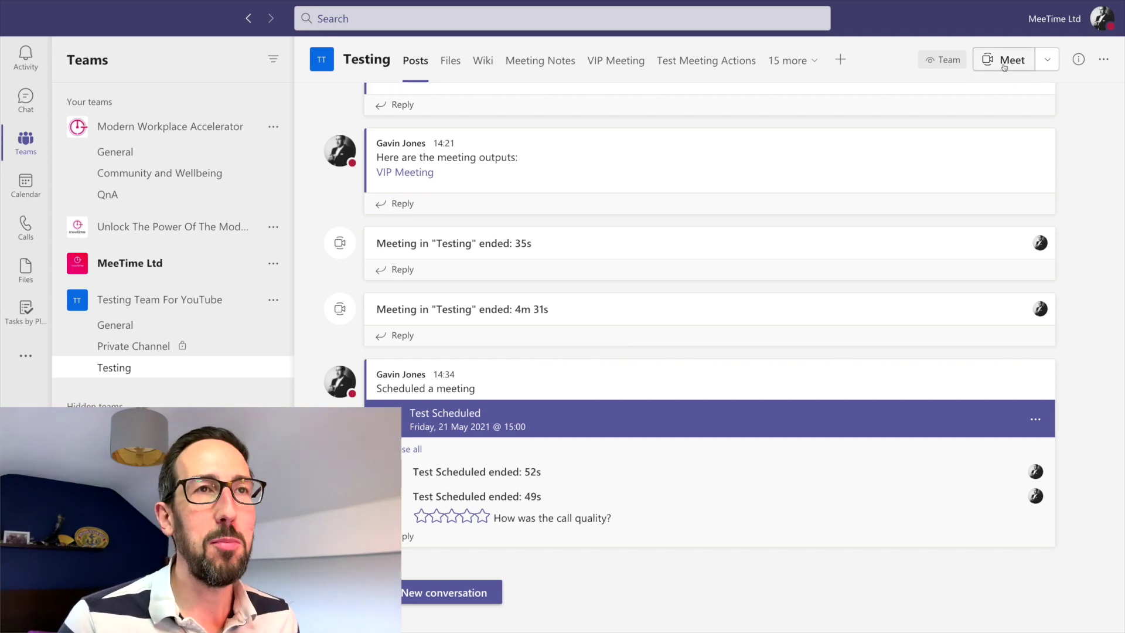
Step: Start and join a Testing channel meeting and share a Microsoft Whiteboard in it
left_click(1008, 61)
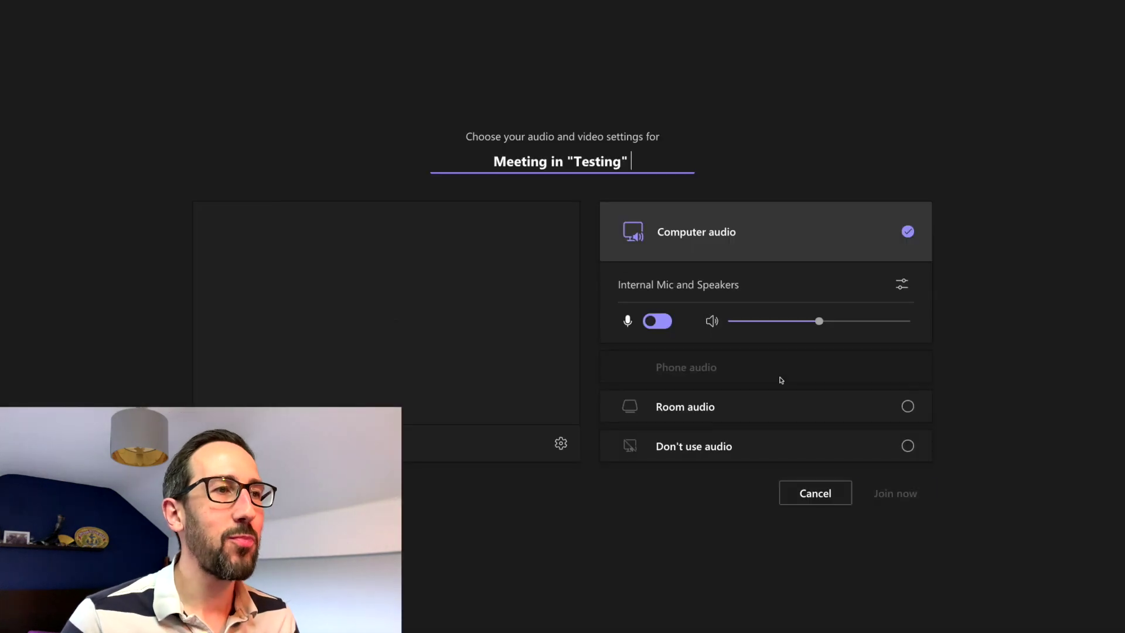
left_click(896, 496)
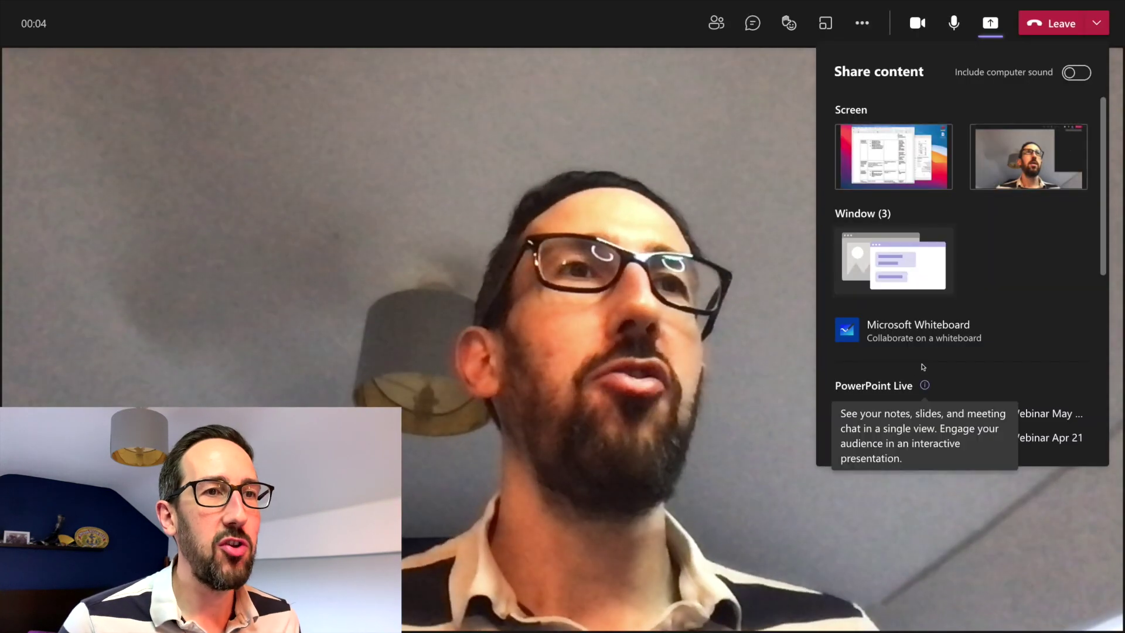
left_click(918, 330)
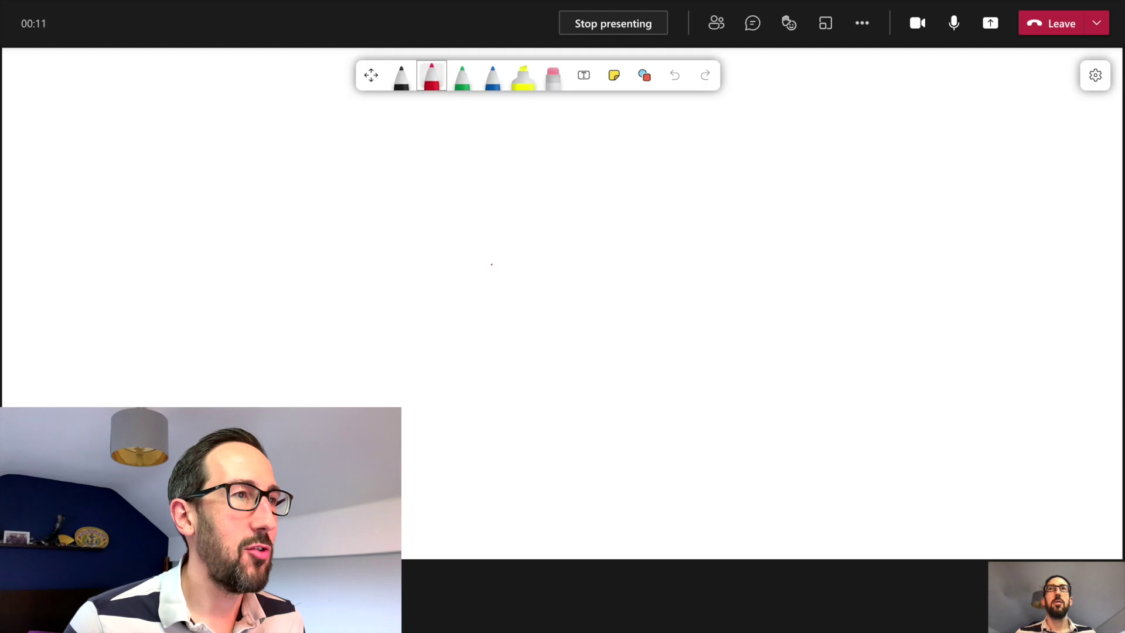
Step: Draw a red smiley face with spiky hair, eyes and nose, then leave the meeting
mouse_move(513, 188)
left_mouse_down()
mouse_move(492, 322)
mouse_move(544, 170)
mouse_move(521, 193)
mouse_move(693, 95)
mouse_move(644, 172)
left_mouse_up()
left_click_drag(710, 150, 676, 172)
mouse_move(572, 192)
left_mouse_down()
mouse_move(609, 202)
mouse_move(577, 219)
left_mouse_up()
mouse_move(647, 232)
left_mouse_down()
mouse_move(652, 221)
mouse_move(621, 232)
mouse_move(655, 223)
mouse_move(585, 246)
mouse_move(638, 264)
left_mouse_up()
mouse_move(555, 267)
left_mouse_down()
mouse_move(605, 316)
mouse_move(527, 301)
mouse_move(556, 274)
left_mouse_up()
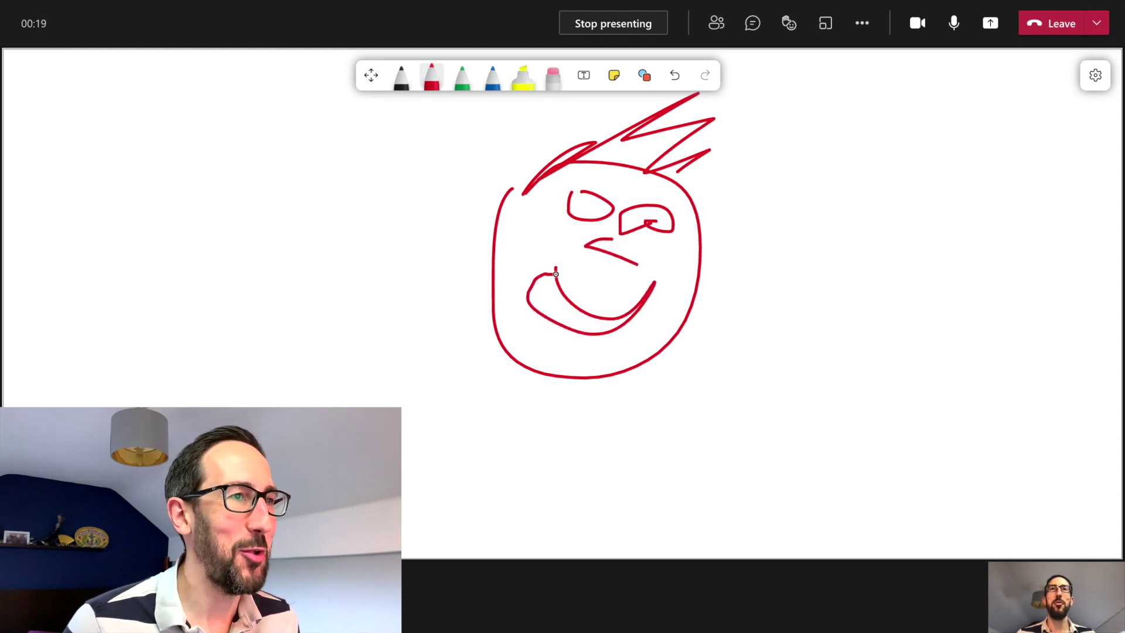
left_click(1038, 27)
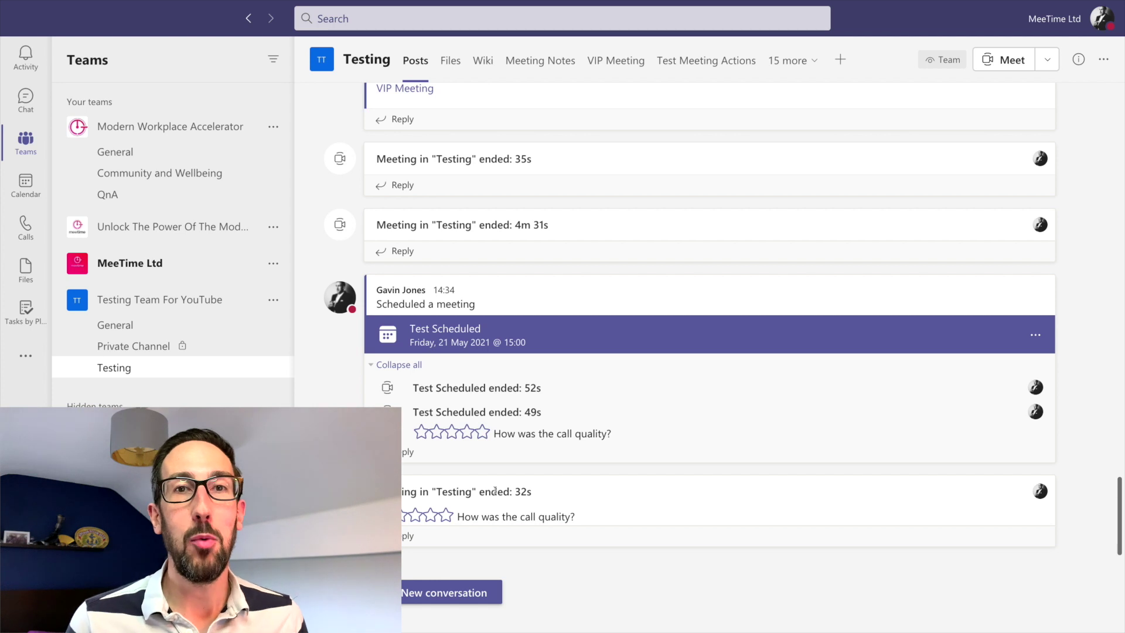
Step: Rate the ended call, browse the '15 more' channel tabs list, and open the Test Scheduled meeting
left_click(447, 515)
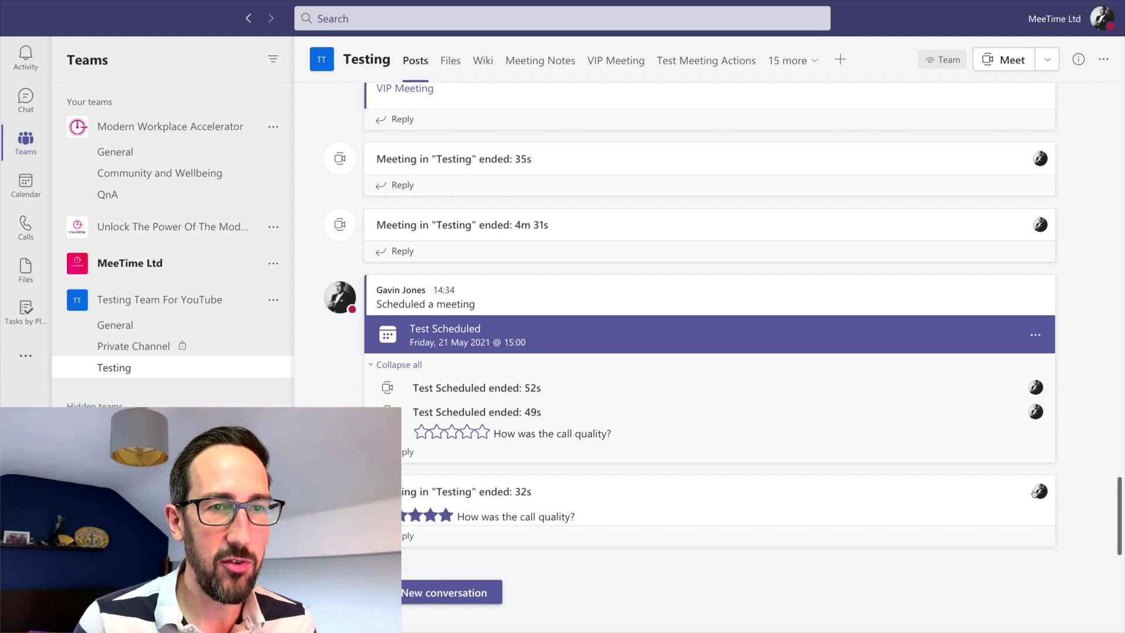
left_click(807, 61)
scroll(811, 210, "down", 5)
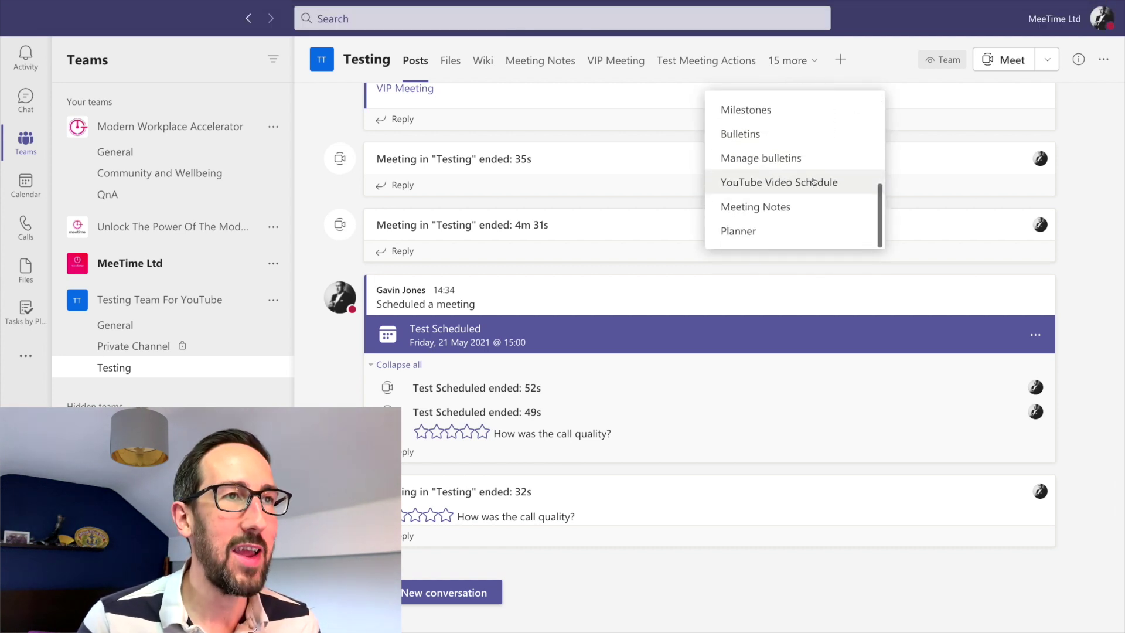
scroll(812, 182, "up", 4)
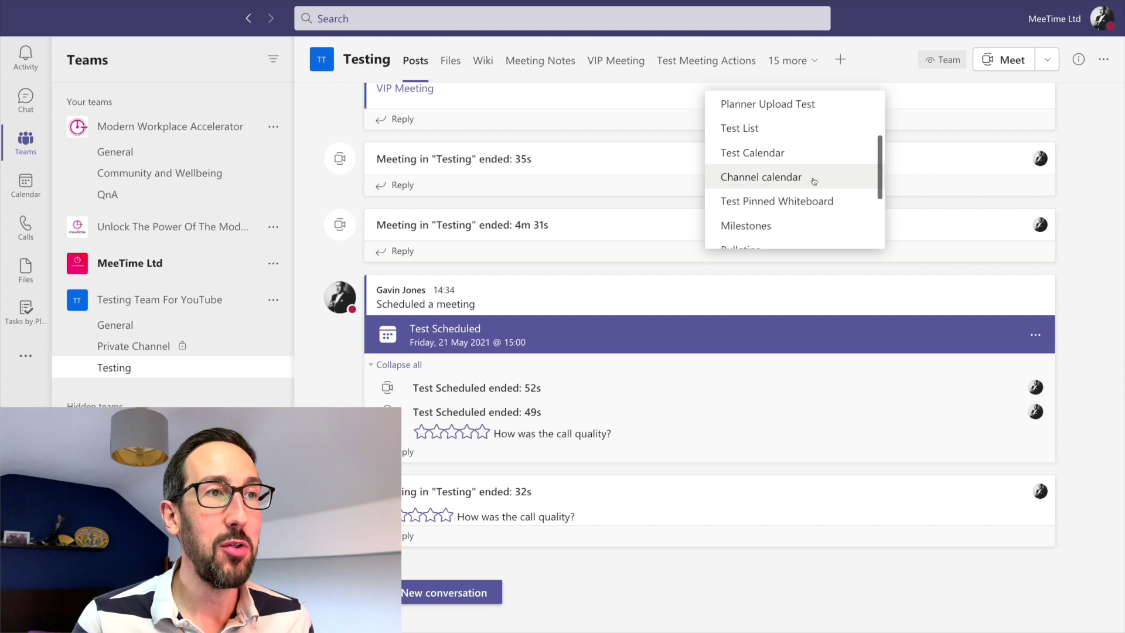
scroll(814, 181, "up", 5)
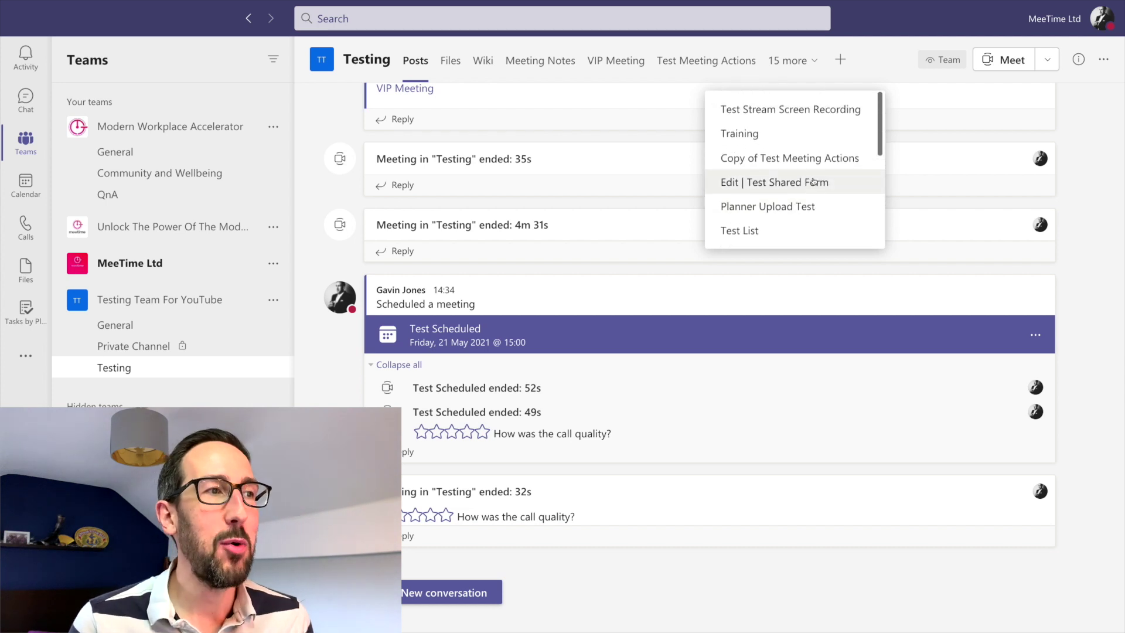
left_click(338, 347)
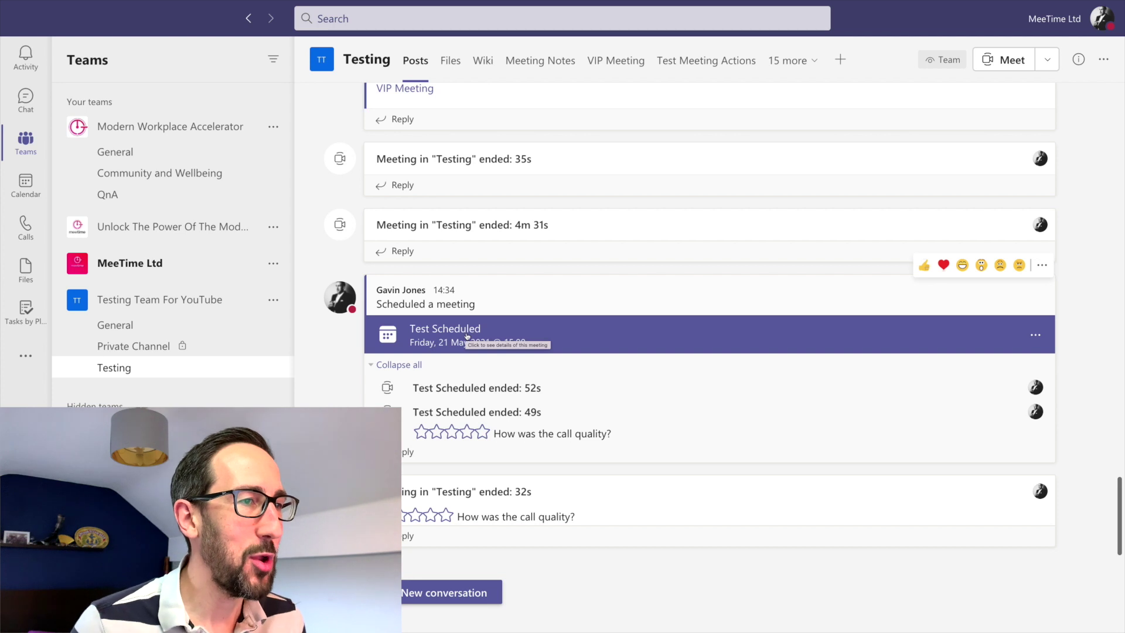
left_click(467, 335)
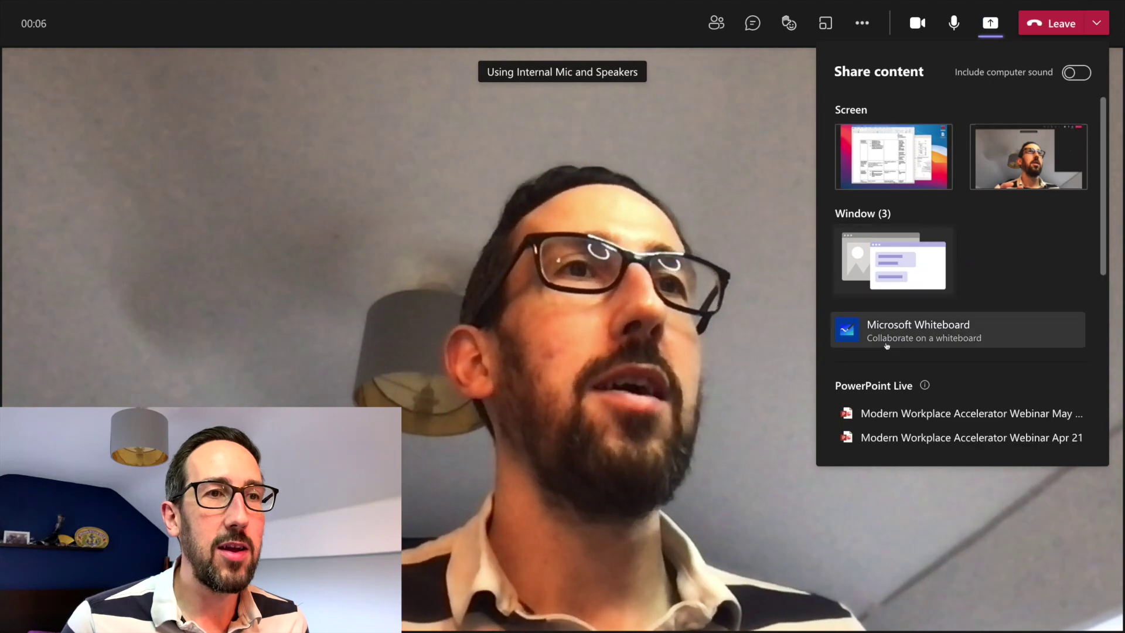
Step: Present a whiteboard in Test Scheduled, check its settings, and select the large outer ink stroke
left_click(923, 335)
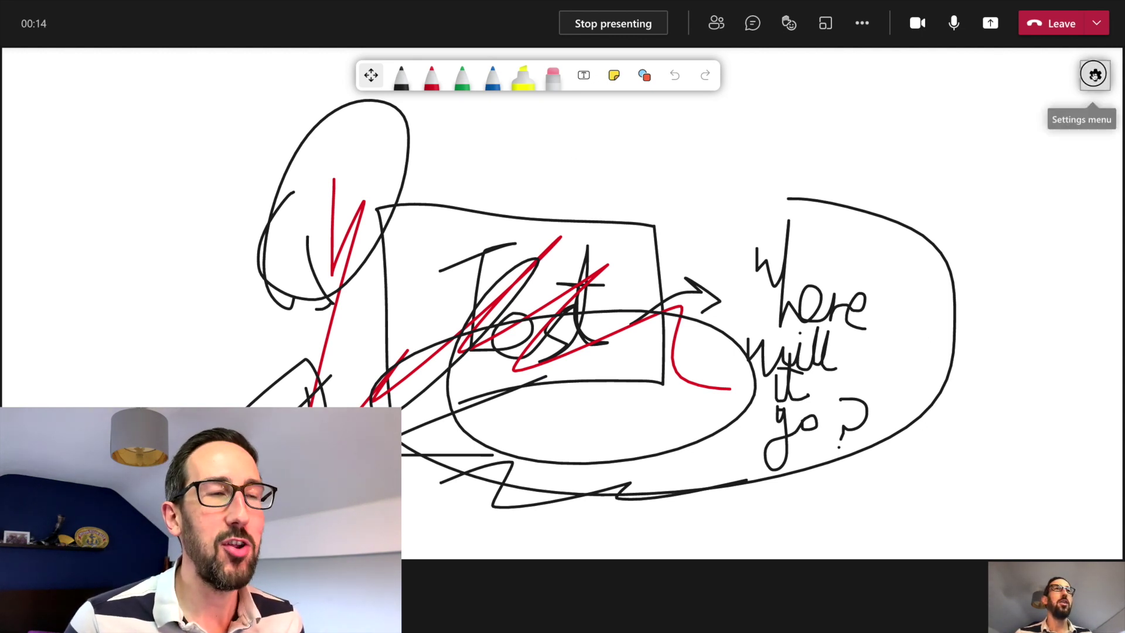
left_click(1095, 75)
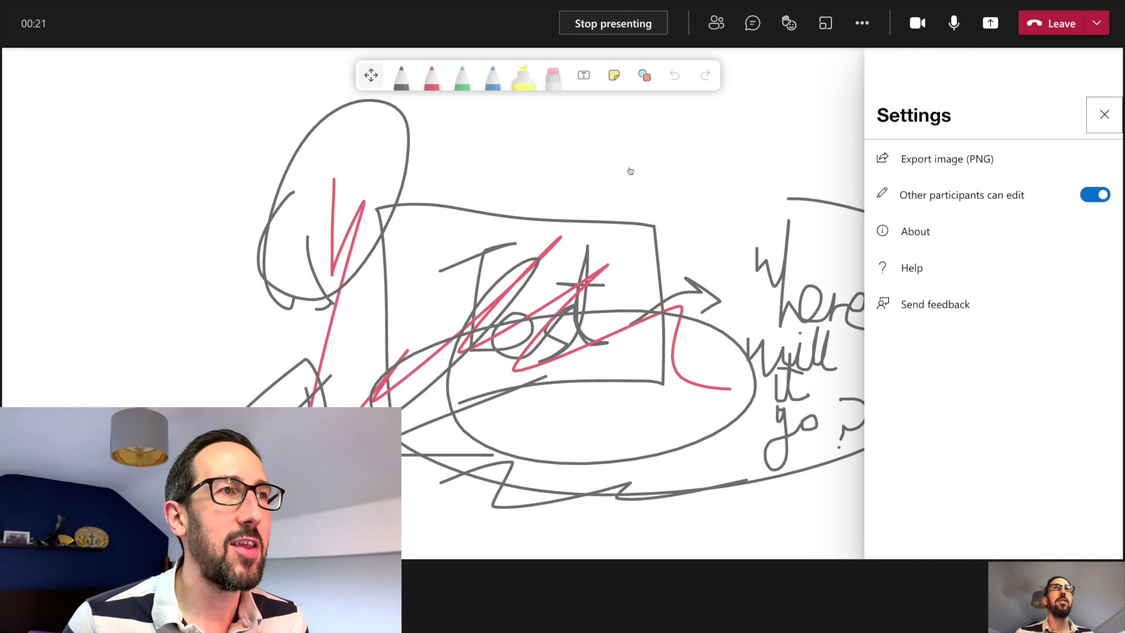
left_click(594, 169)
left_click(791, 201)
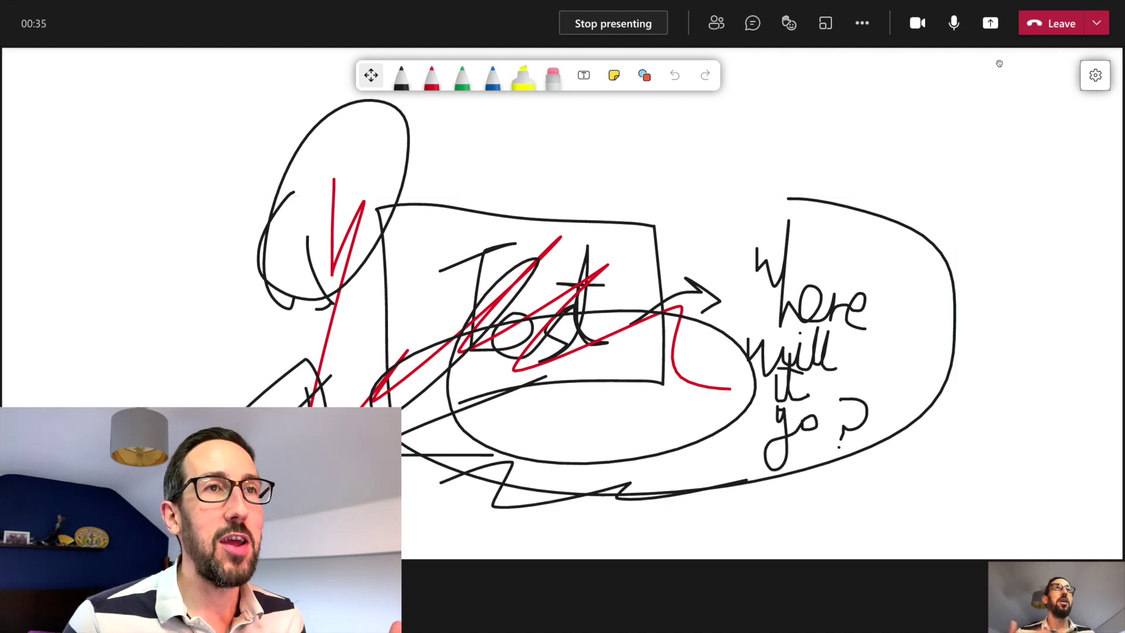
left_click(990, 23)
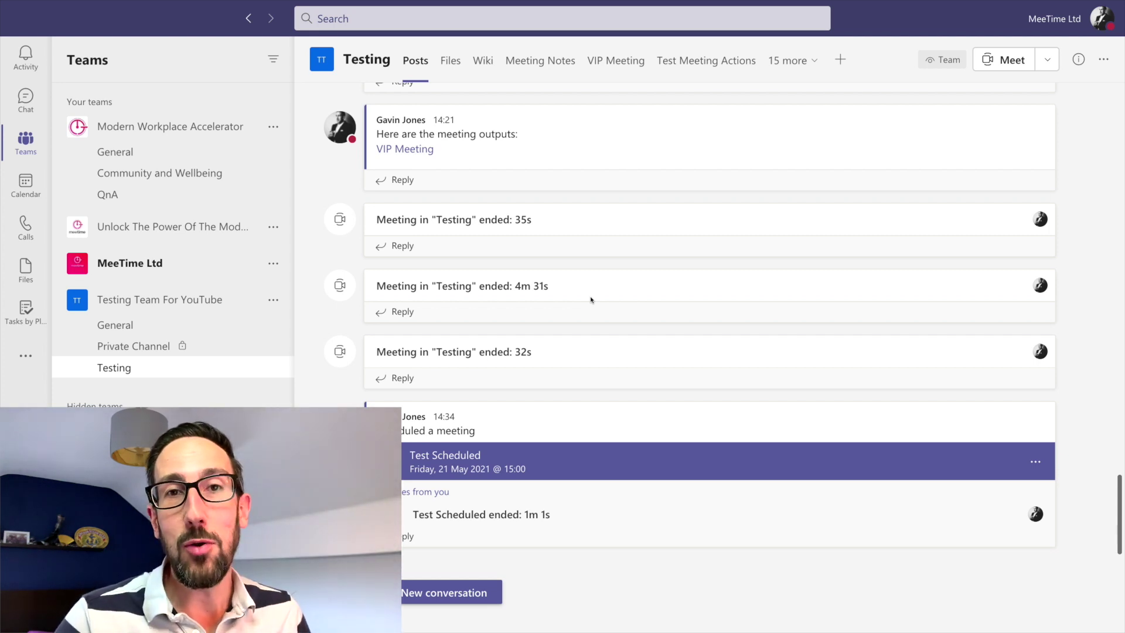
Step: Add a Whiteboard tab named 'Whiteboard YouTube' to the Testing channel
left_click(840, 61)
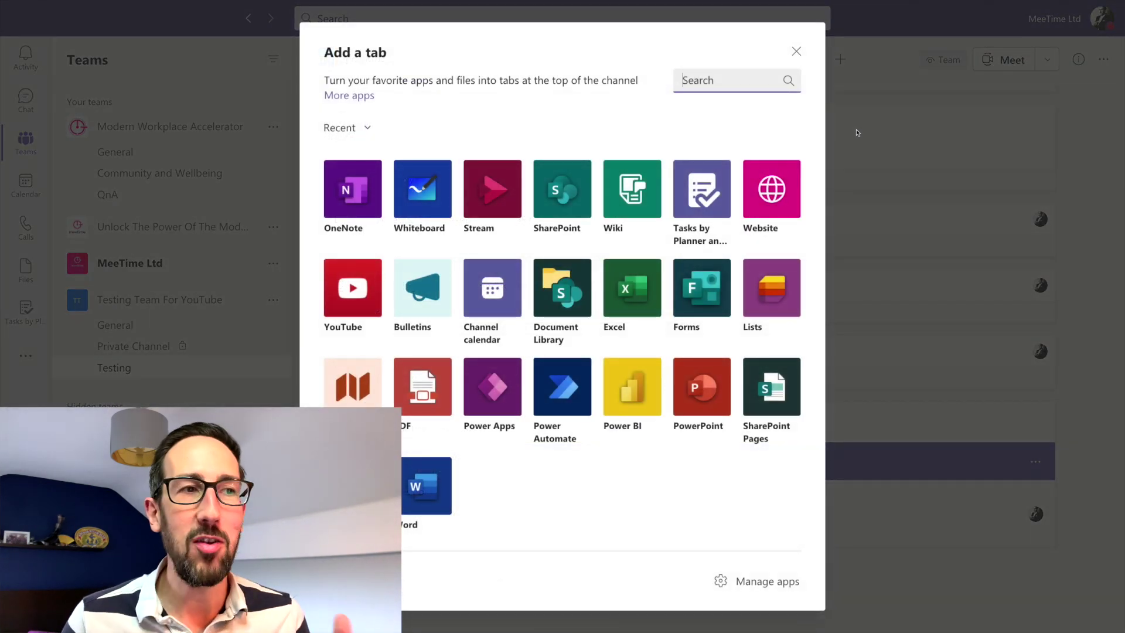
left_click(431, 196)
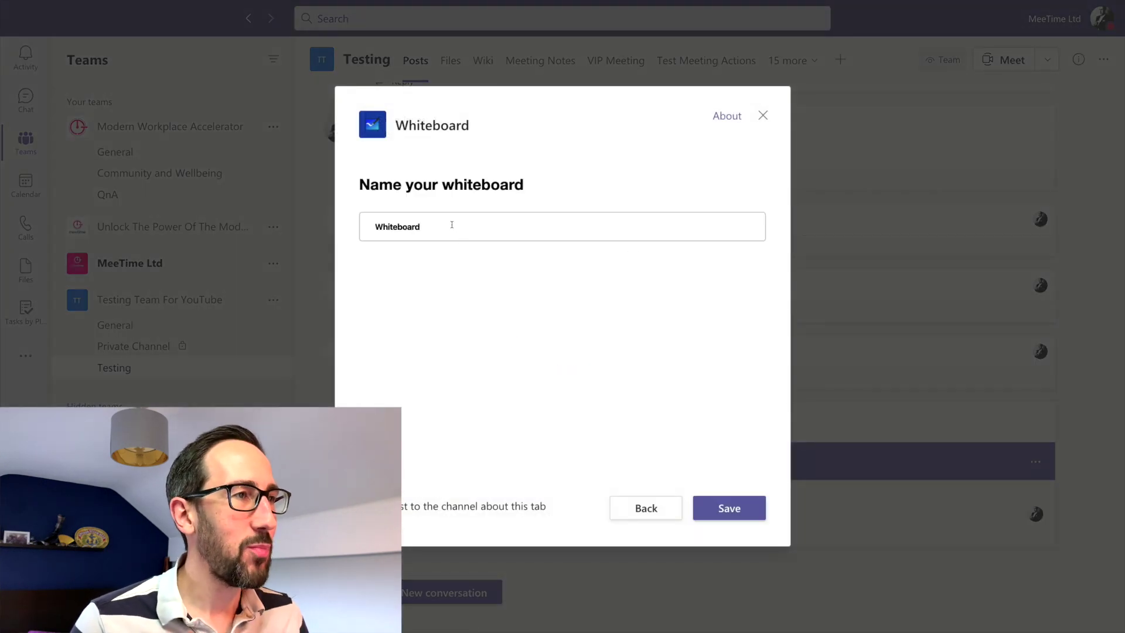
left_click(451, 224)
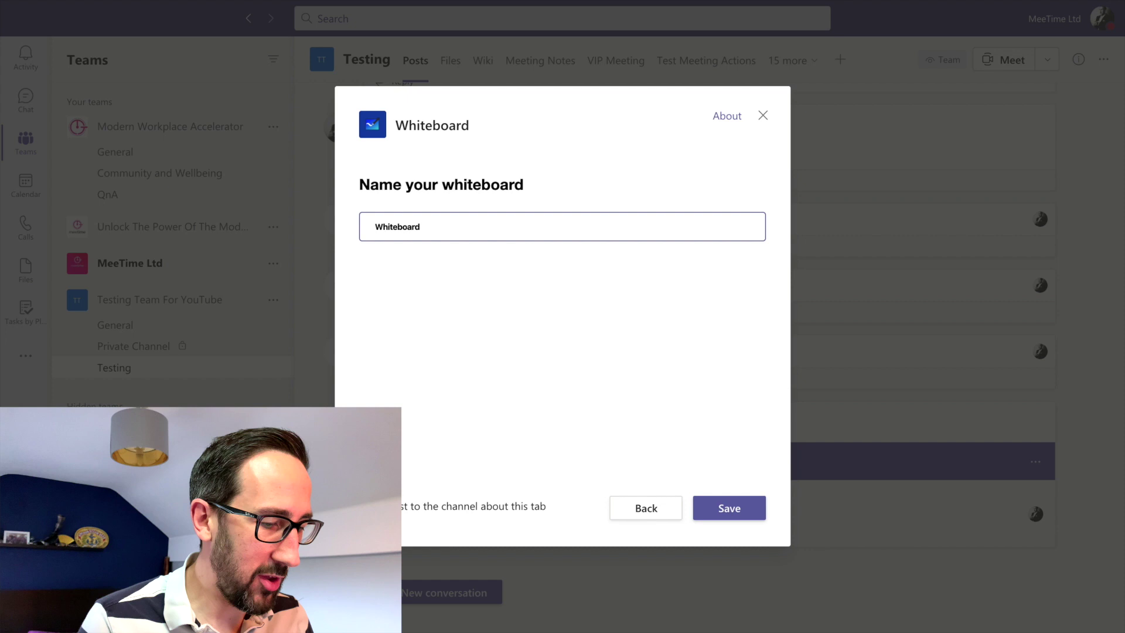
type("YouTube")
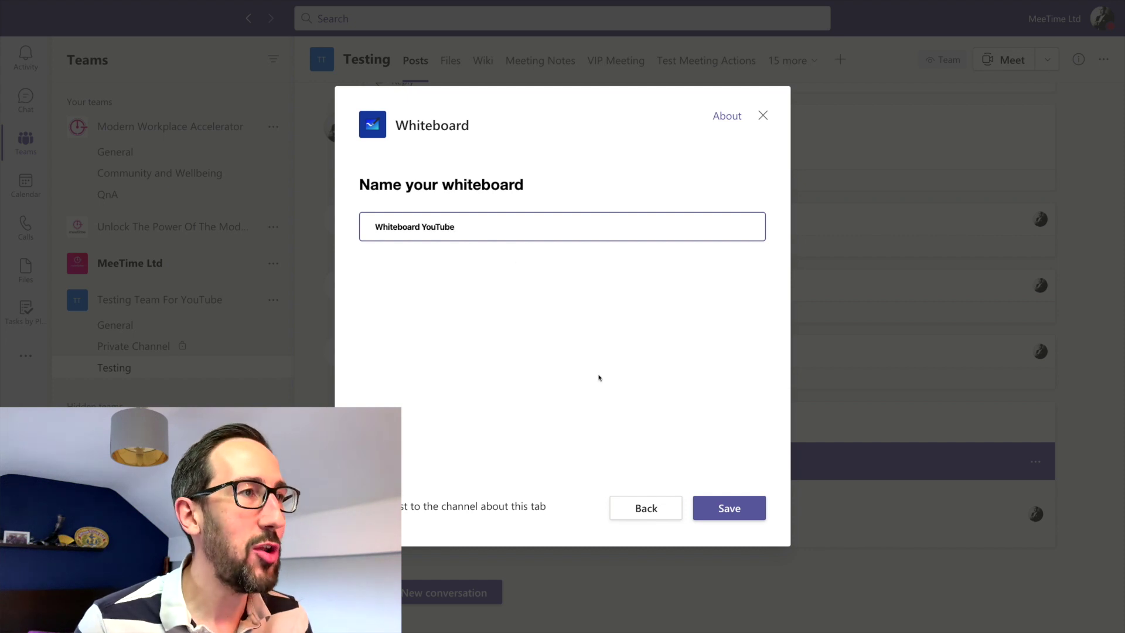
left_click(727, 509)
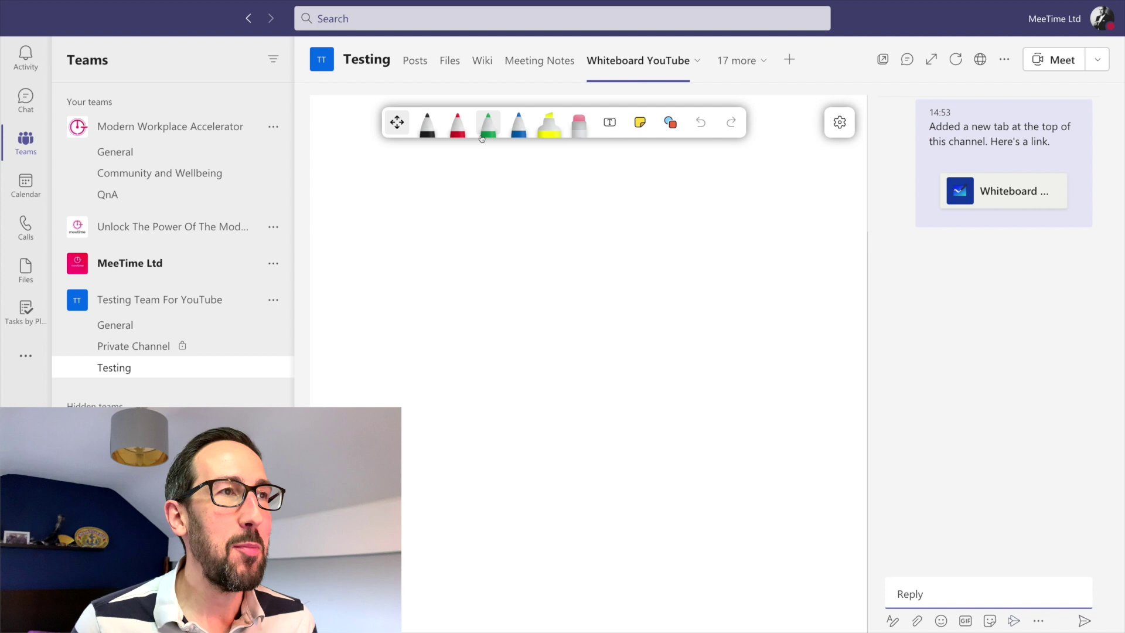
Step: Draw black freehand zigzags, loops and a long diagonal line on the Whiteboard YouTube board
left_click(428, 123)
mouse_move(459, 243)
left_mouse_down()
mouse_move(518, 366)
mouse_move(648, 347)
mouse_move(665, 427)
left_mouse_up()
mouse_move(409, 282)
left_mouse_down()
mouse_move(686, 406)
mouse_move(491, 155)
mouse_move(391, 311)
left_mouse_up()
mouse_move(458, 185)
left_mouse_down()
mouse_move(493, 251)
mouse_move(683, 338)
mouse_move(697, 363)
left_mouse_up()
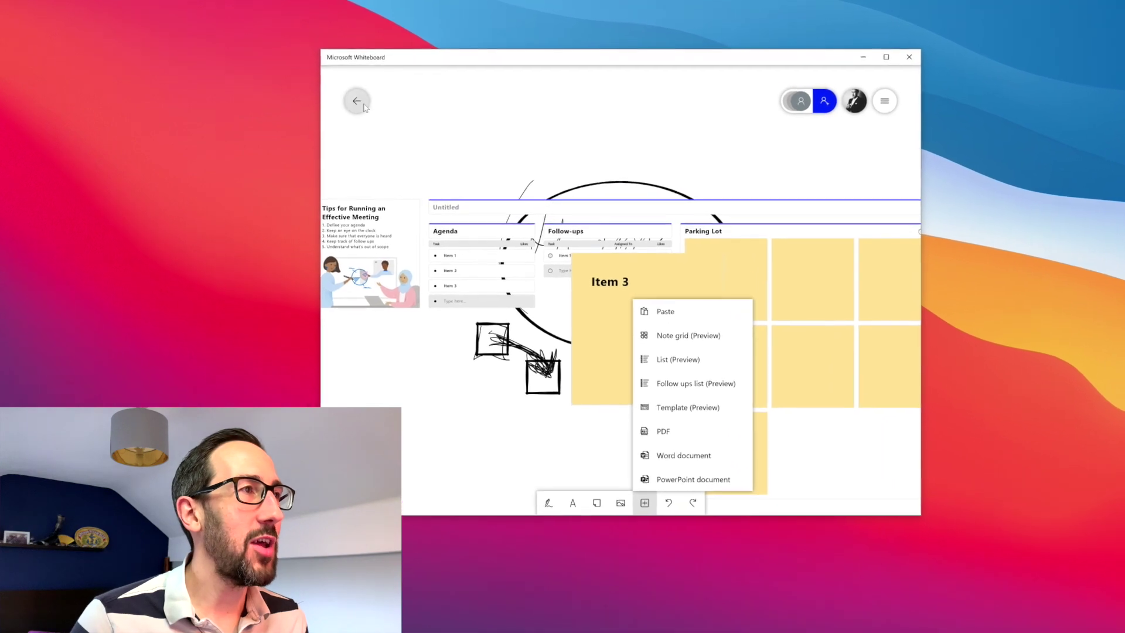
Step: Return from the Whiteboard YouTube board to the desktop app's grid of all boards
left_click(343, 102)
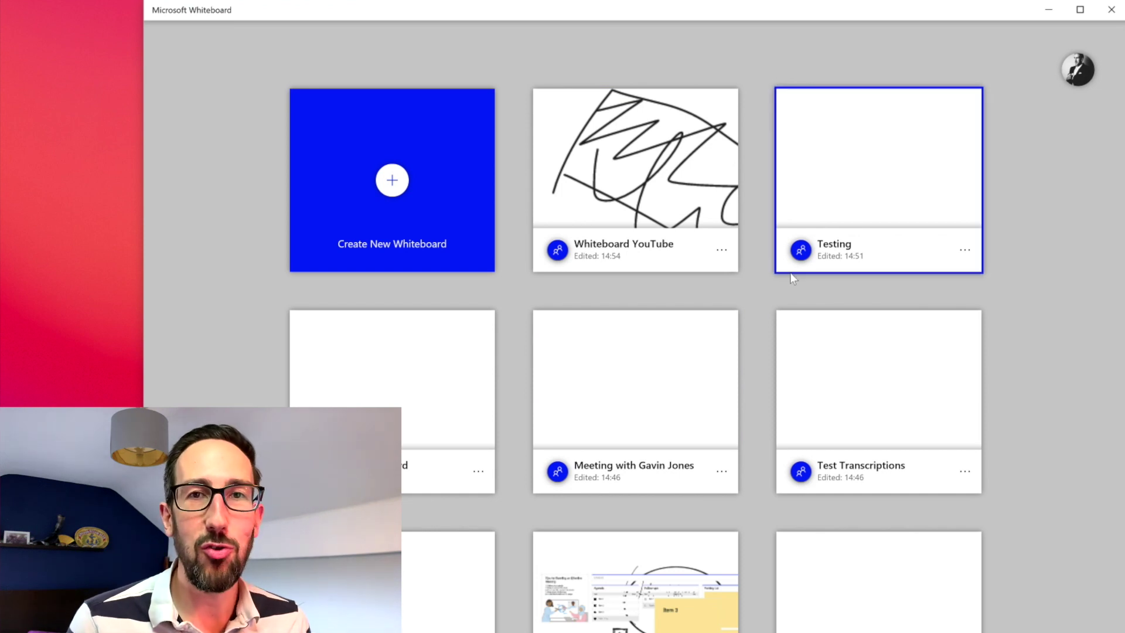
Step: Open the Whiteboard YouTube board and briefly show, then collapse, the pen palette
left_click(615, 146)
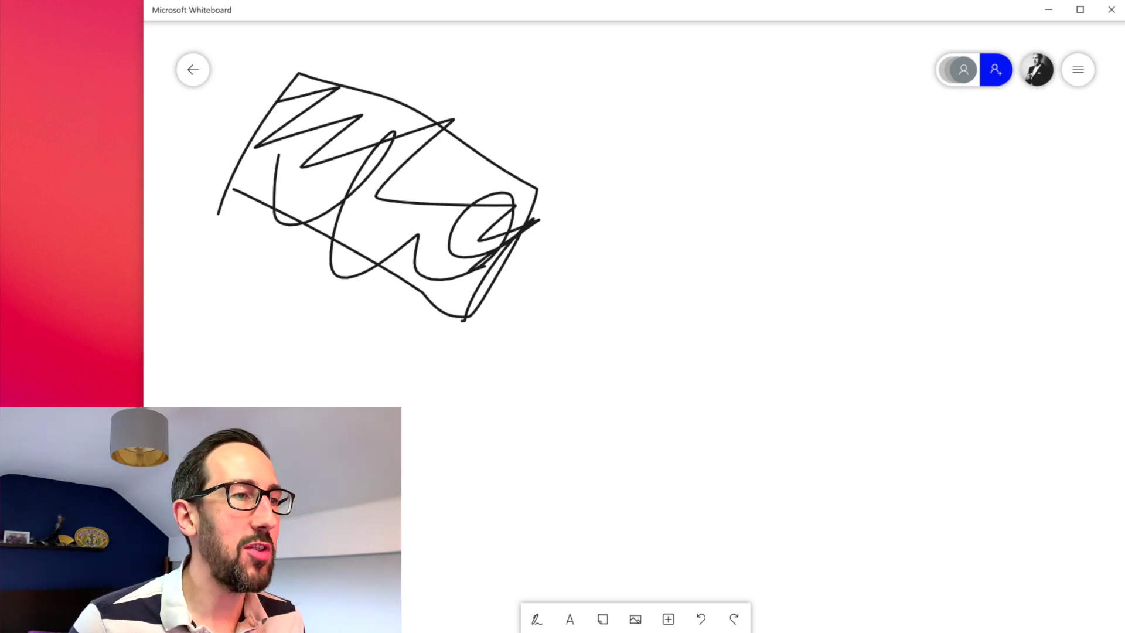
left_click(537, 620)
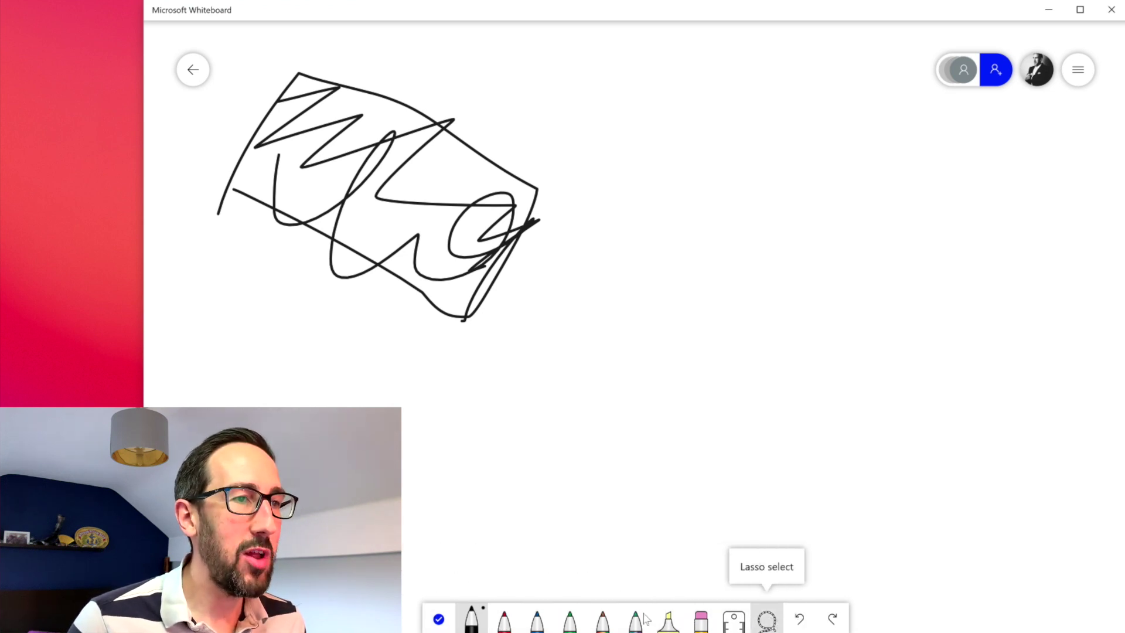
left_click(440, 619)
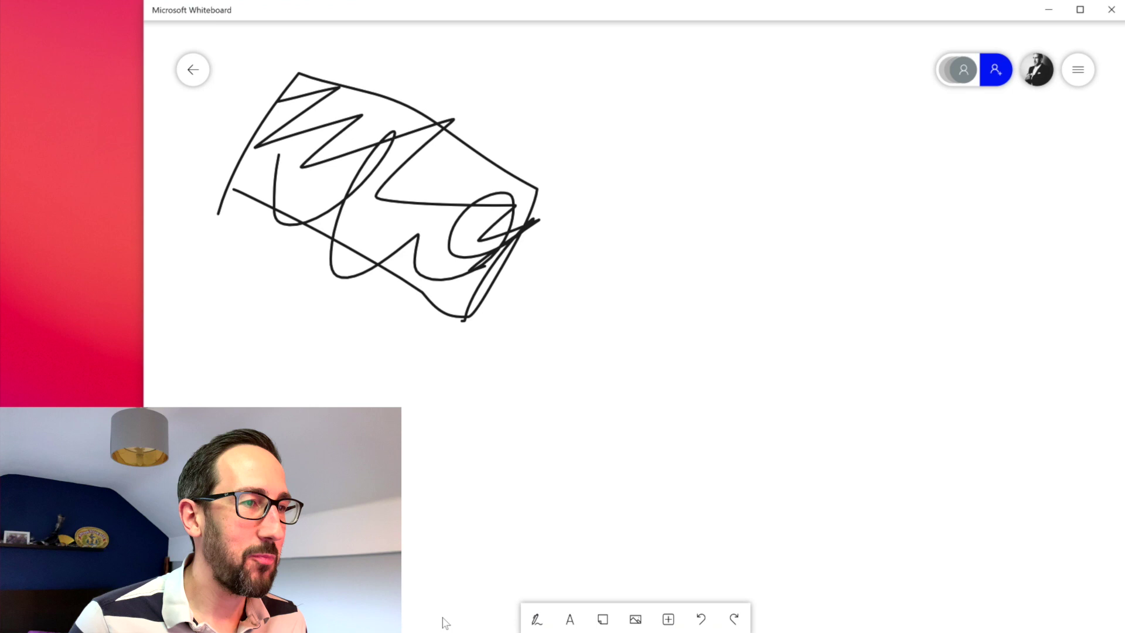
Step: Add a blank yellow sticky note beside the scribble and browse the Image and Insert menus
left_click(602, 619)
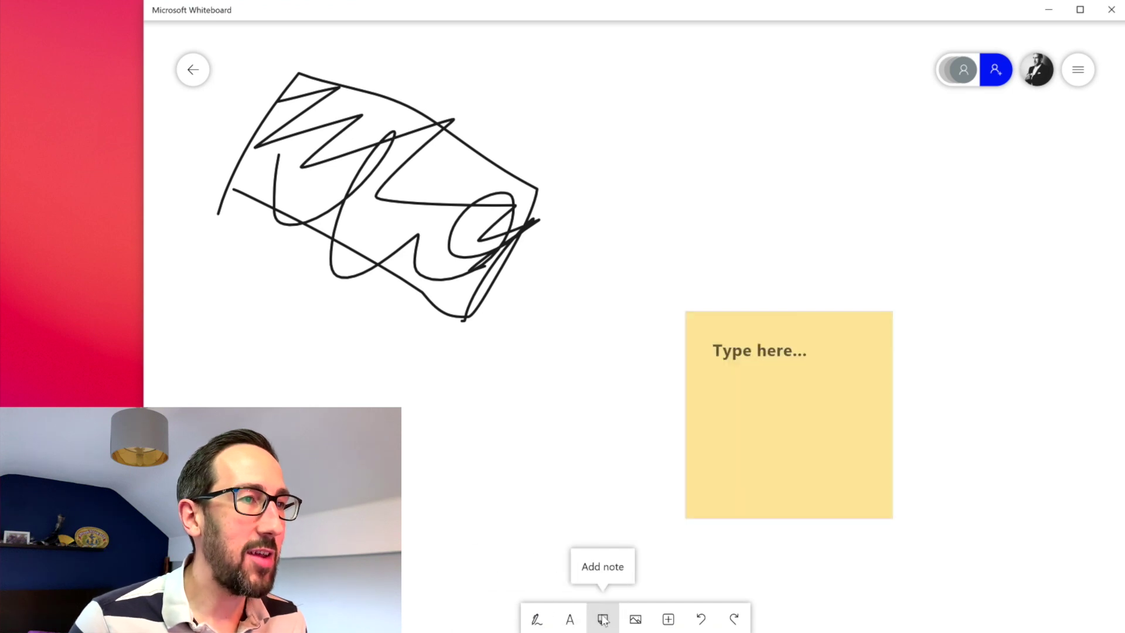
left_click(635, 620)
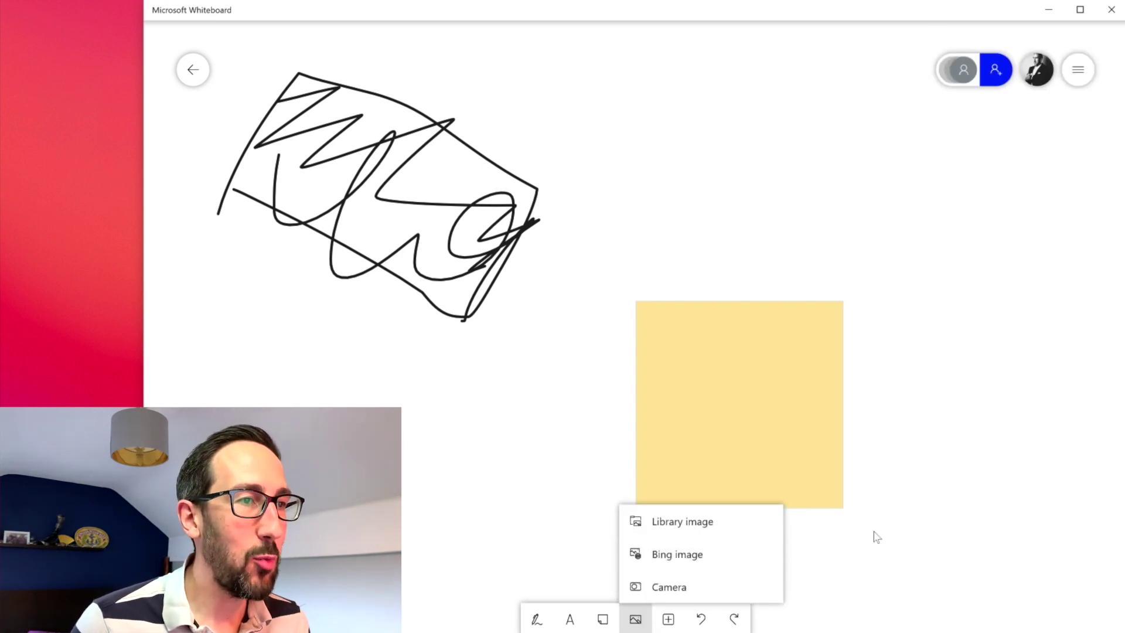
left_click(668, 618)
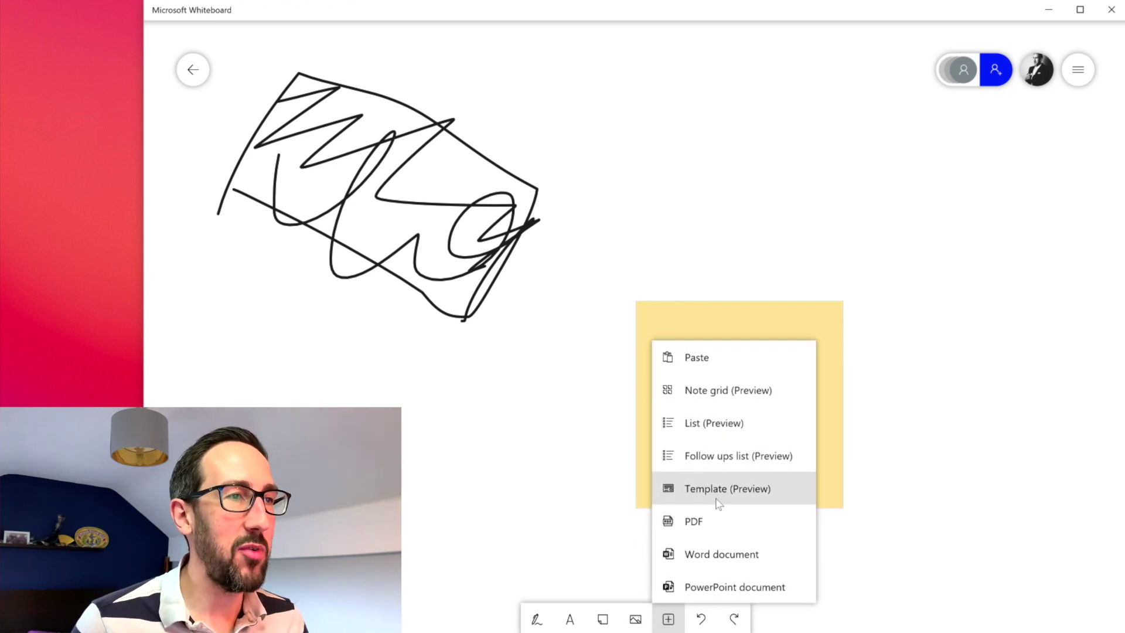
Step: Insert a Note grid at the upper right and move the sticky note below the scribble
left_click(702, 385)
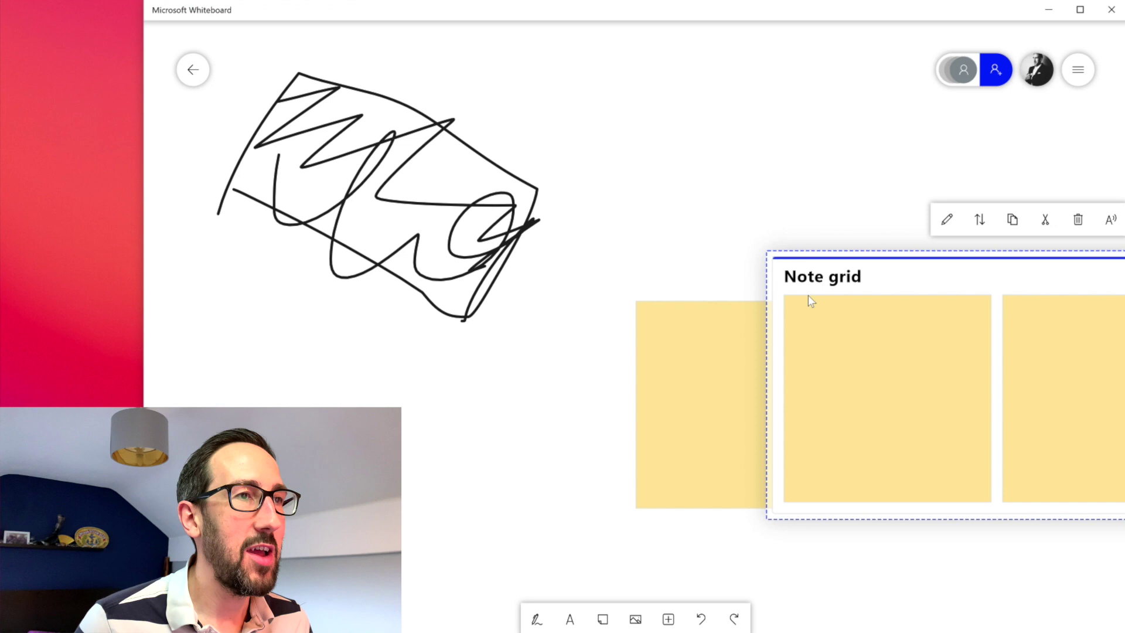
left_click_drag(885, 266, 718, 100)
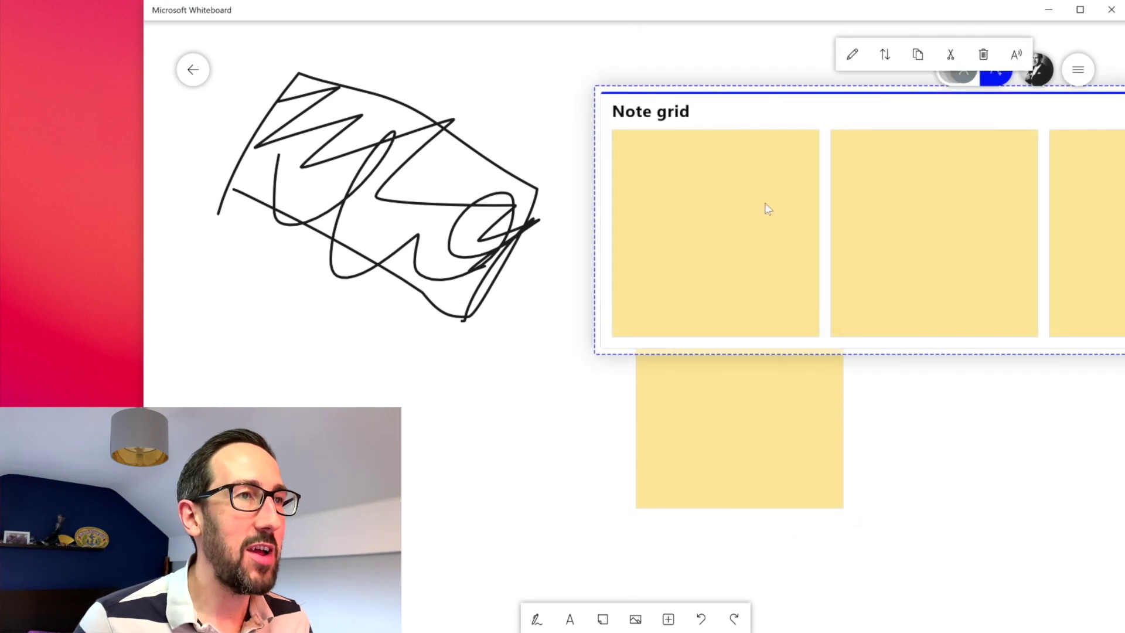
scroll(768, 210, "down", 5)
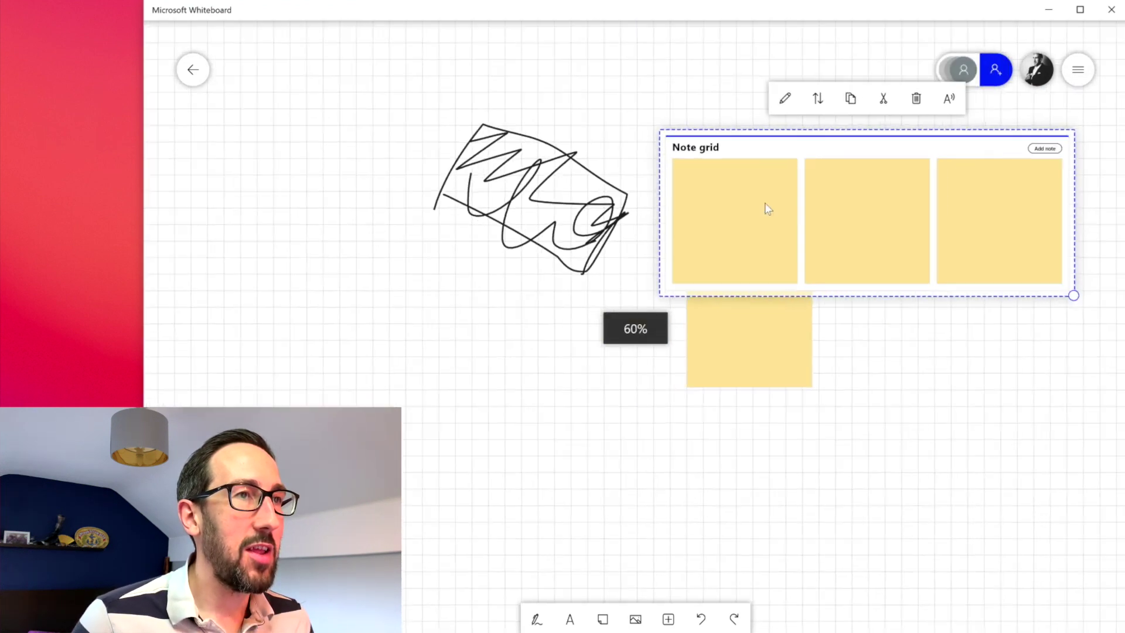
left_click_drag(813, 153, 801, 99)
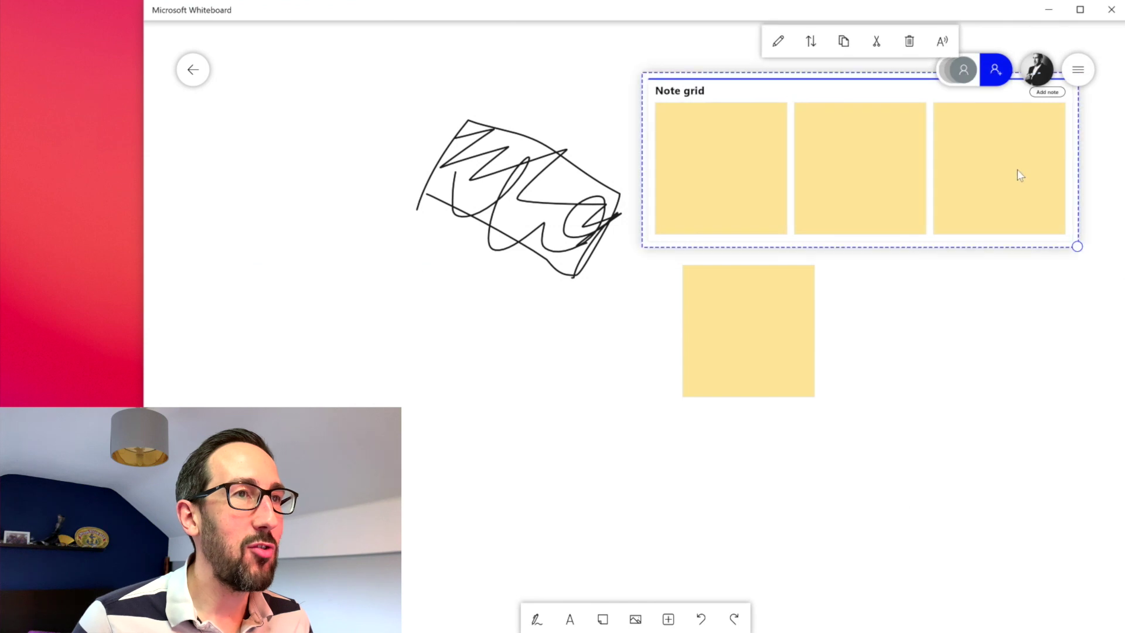
left_click_drag(771, 384, 397, 394)
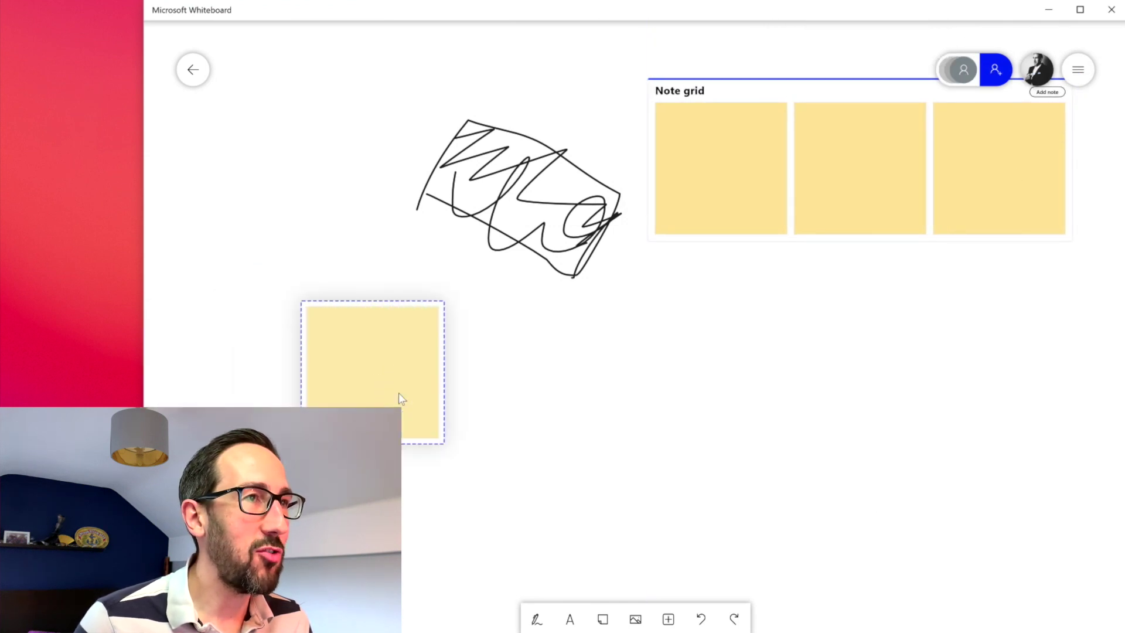
left_click_drag(838, 88, 857, 140)
Step: Add a List and a Follow Ups list, assigning its task to a person
left_click(668, 619)
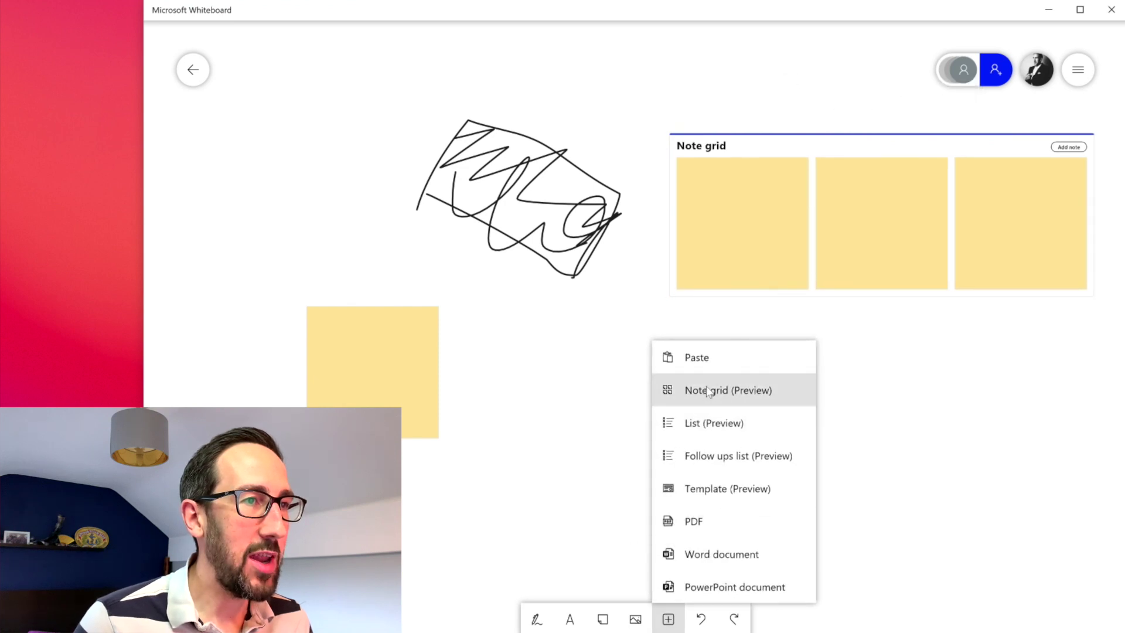
left_click(699, 423)
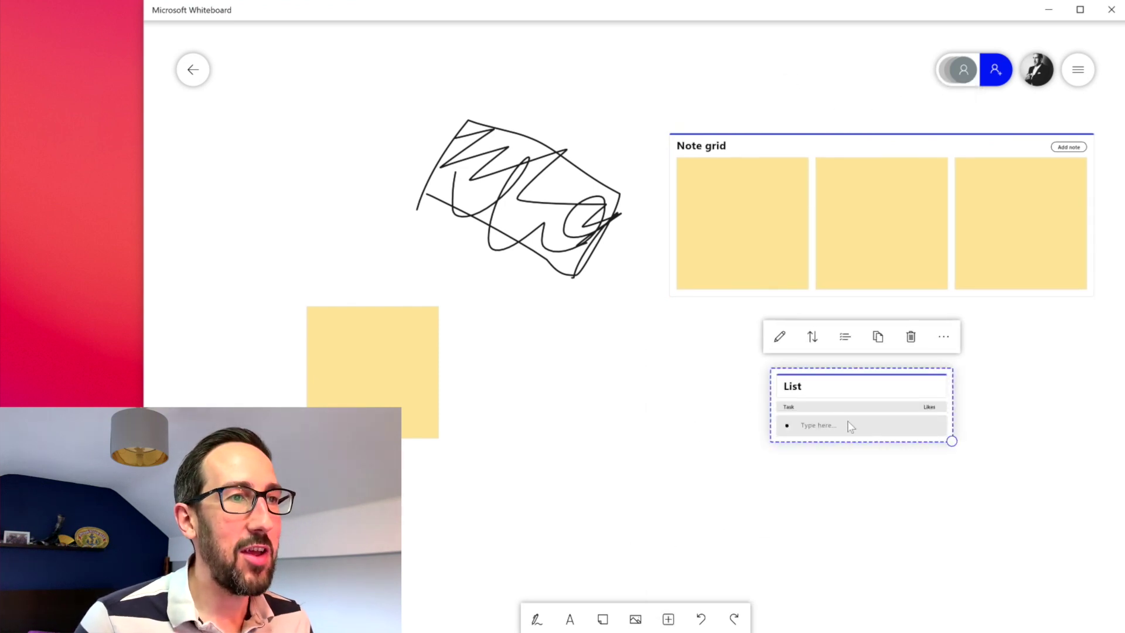
left_click(668, 620)
left_click(711, 460)
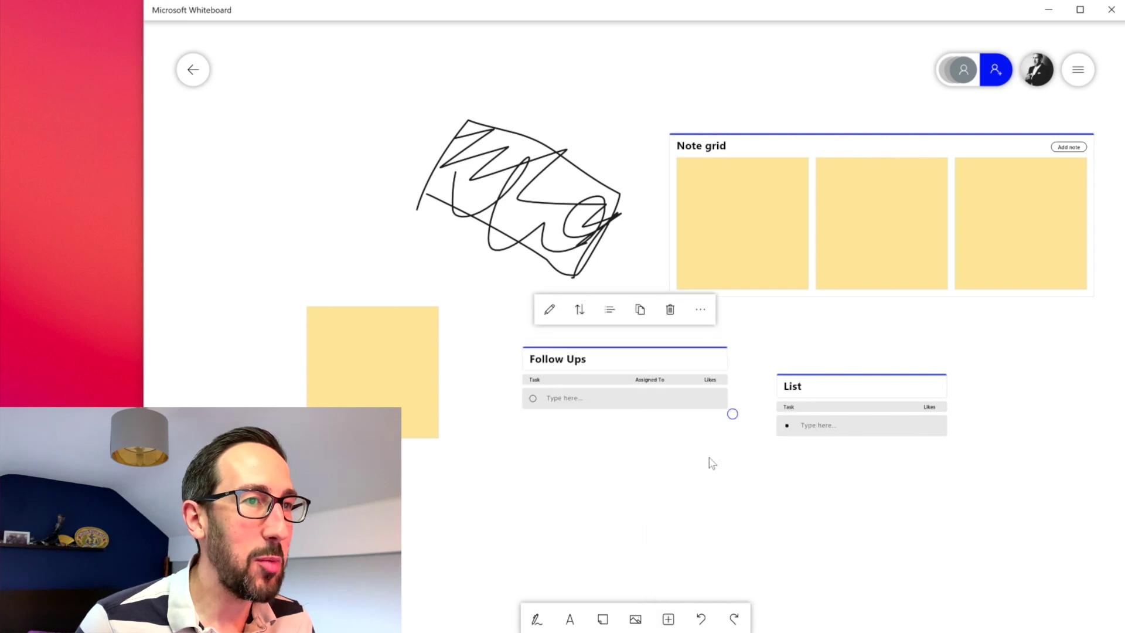
left_click(651, 398)
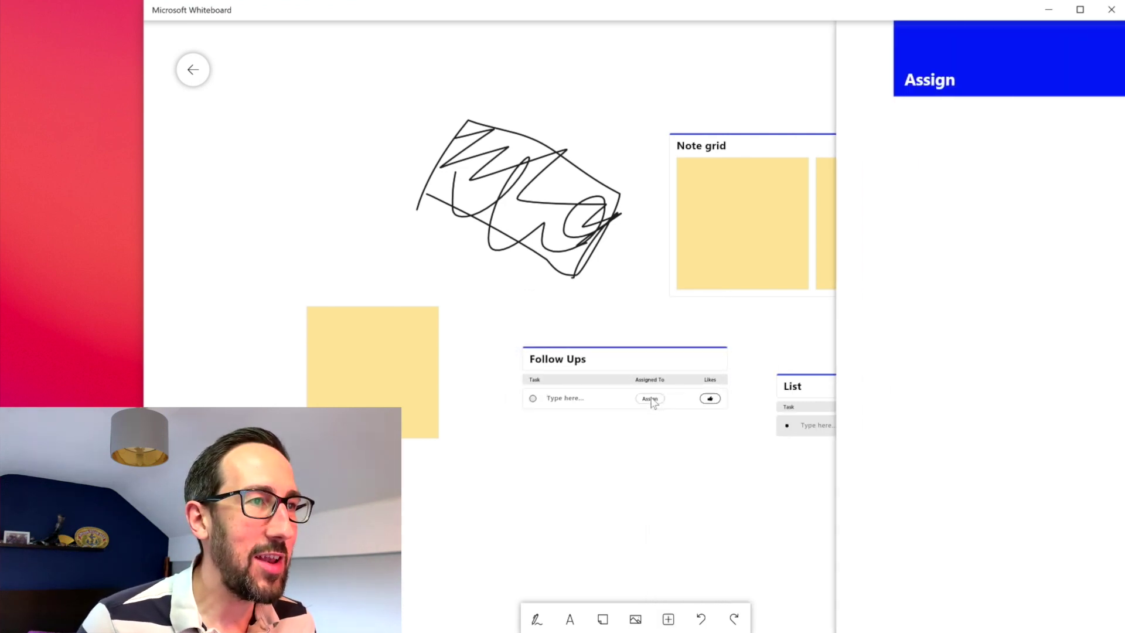
left_click(921, 124)
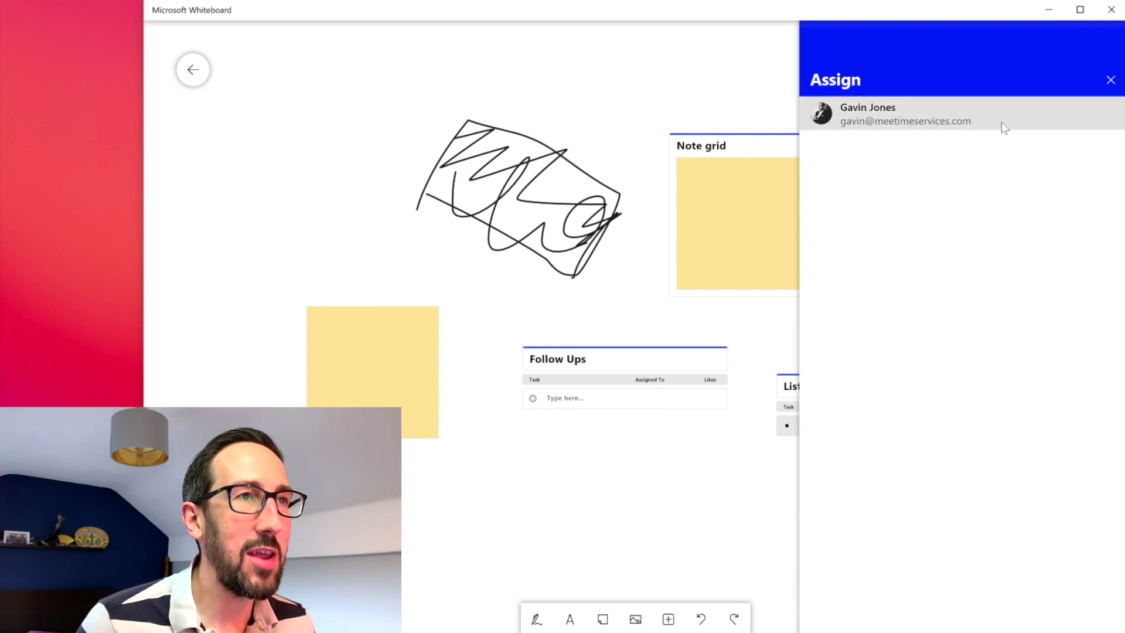
Step: Open Template (Preview) and scroll through Brainstorming, Kanban, Retrospective, Effective Meeting, SWOT and more
left_click(674, 621)
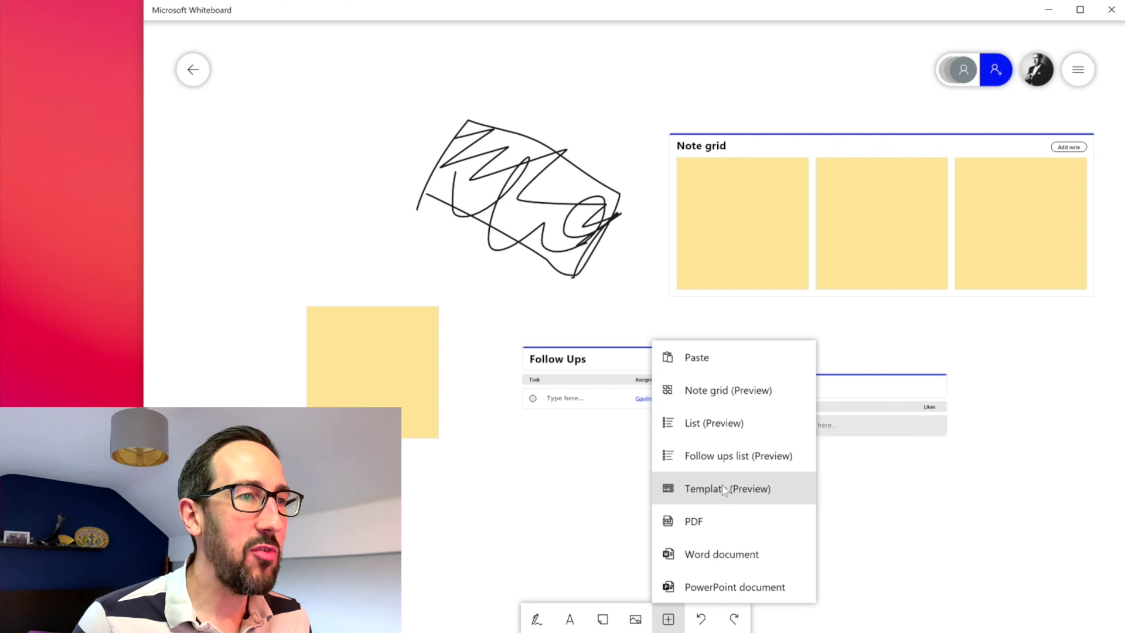
left_click(722, 486)
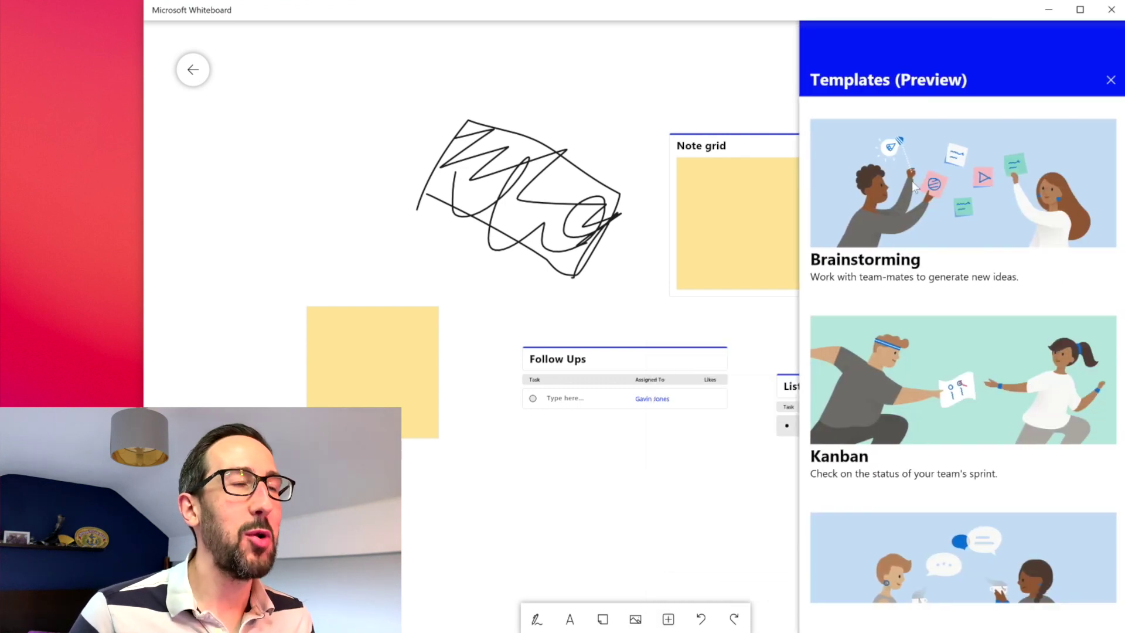
scroll(950, 422, "down", 7)
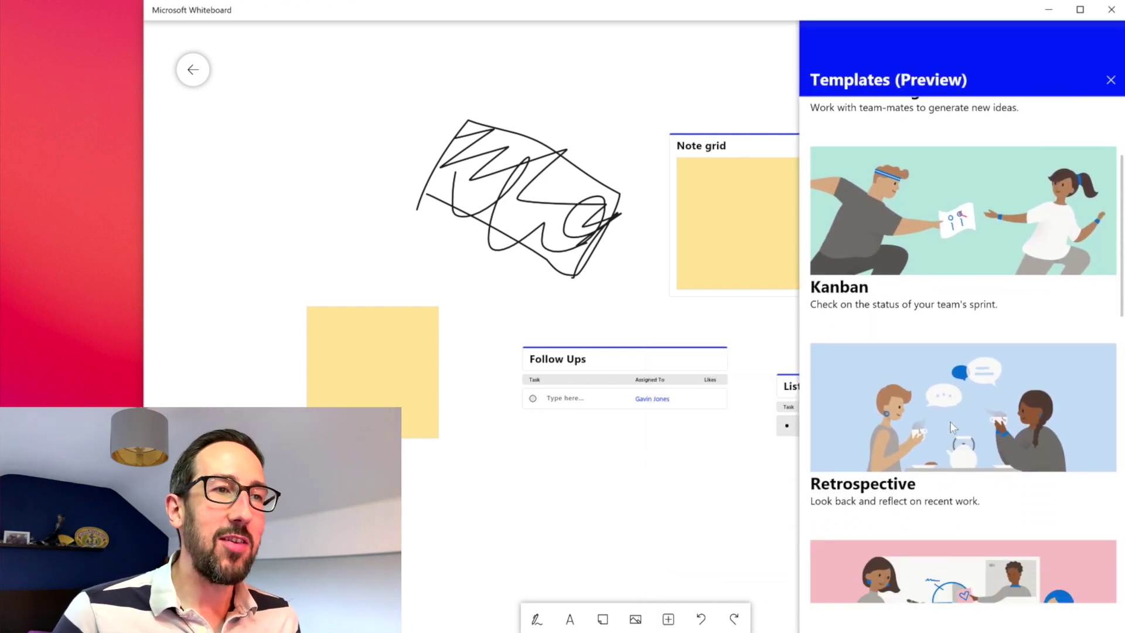
scroll(951, 426, "down", 10)
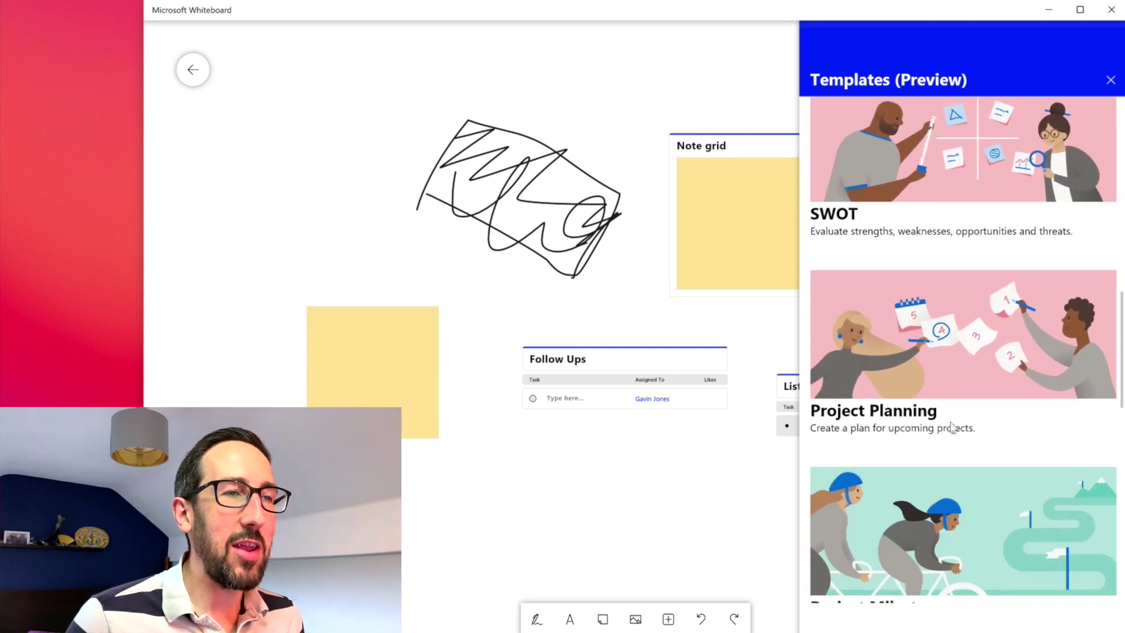
scroll(951, 426, "down", 2)
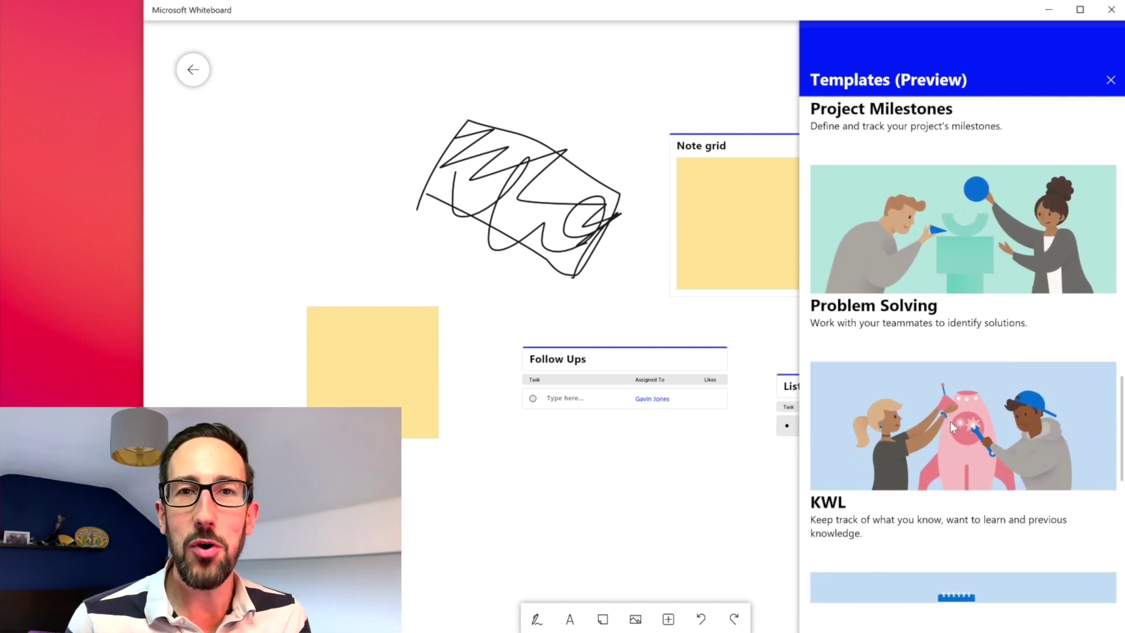
scroll(950, 421, "up", 6)
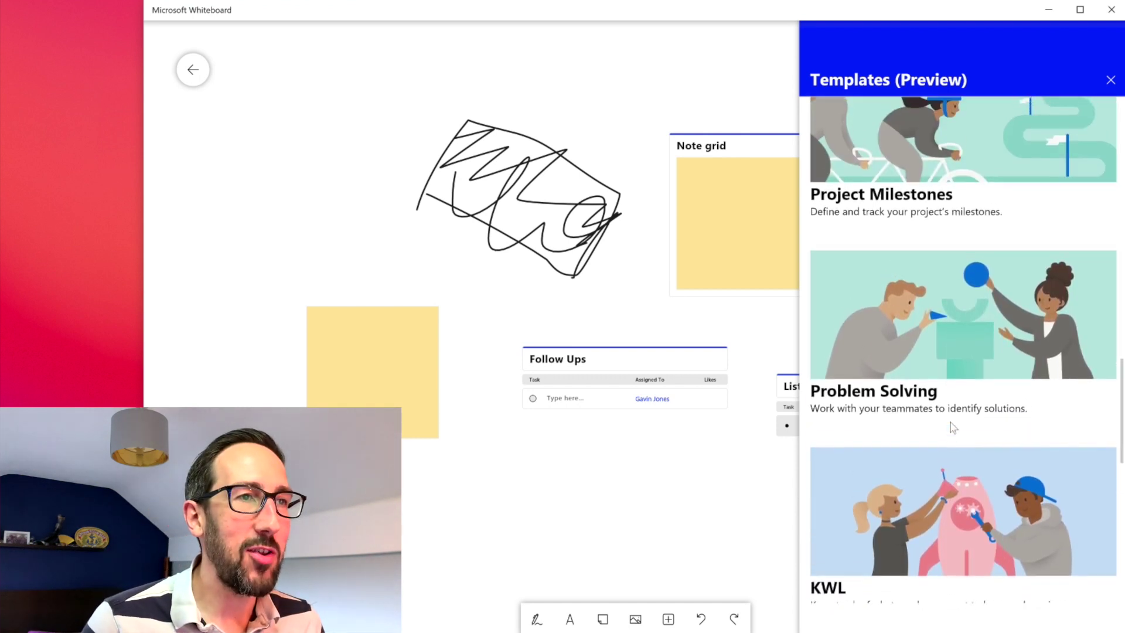
scroll(950, 421, "up", 12)
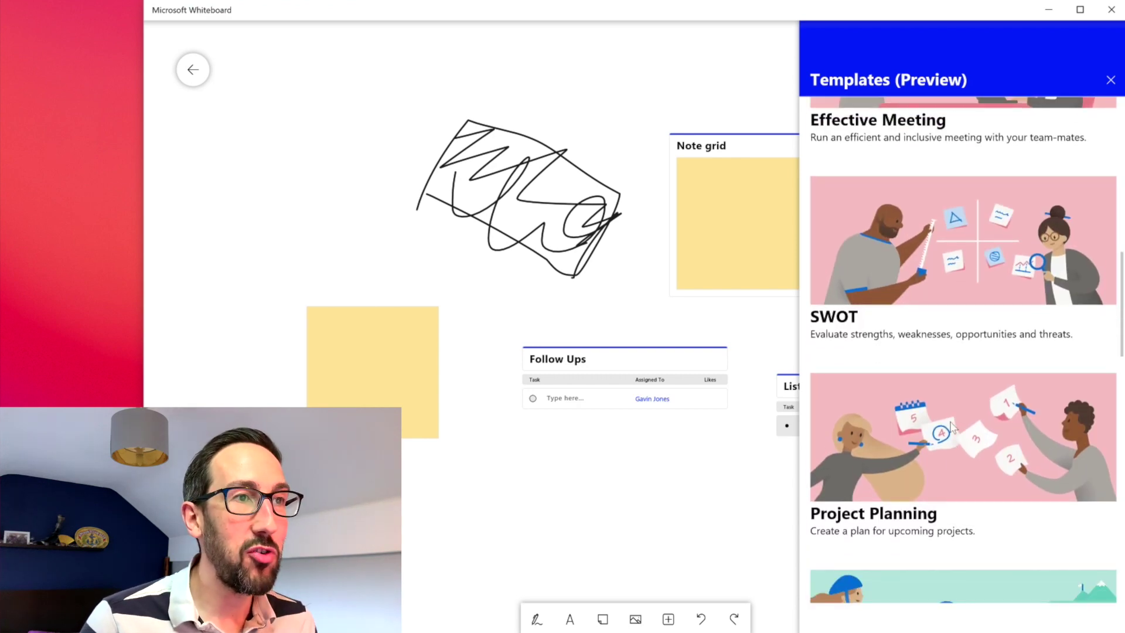
scroll(950, 427, "up", 9)
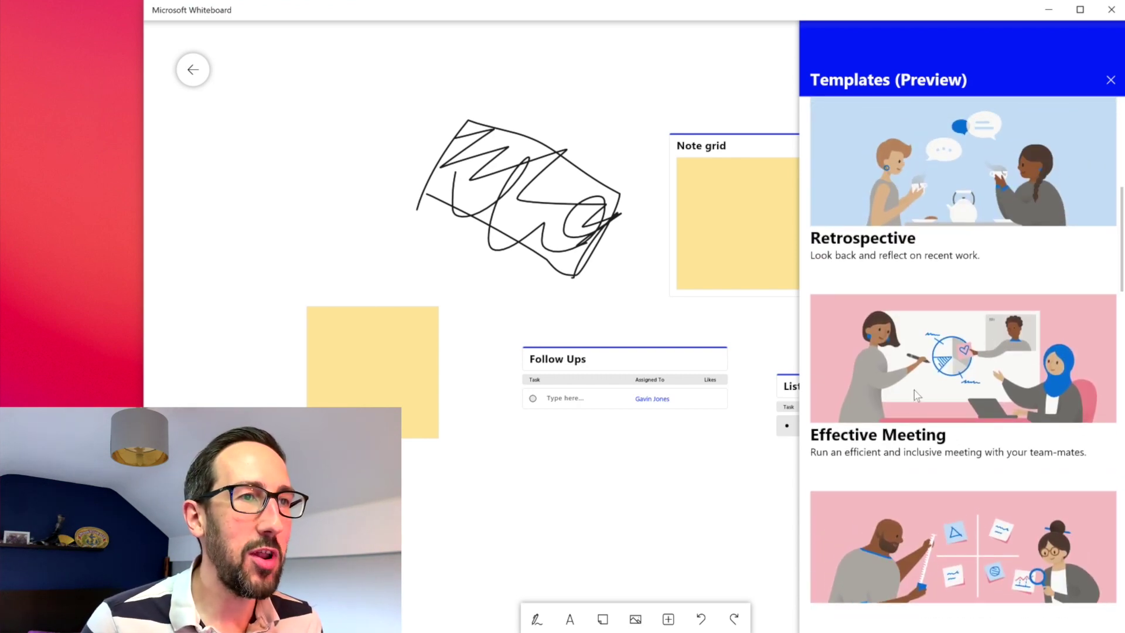
Step: Insert the Effective Meeting template and drag it below the existing notes and lists
left_click(915, 392)
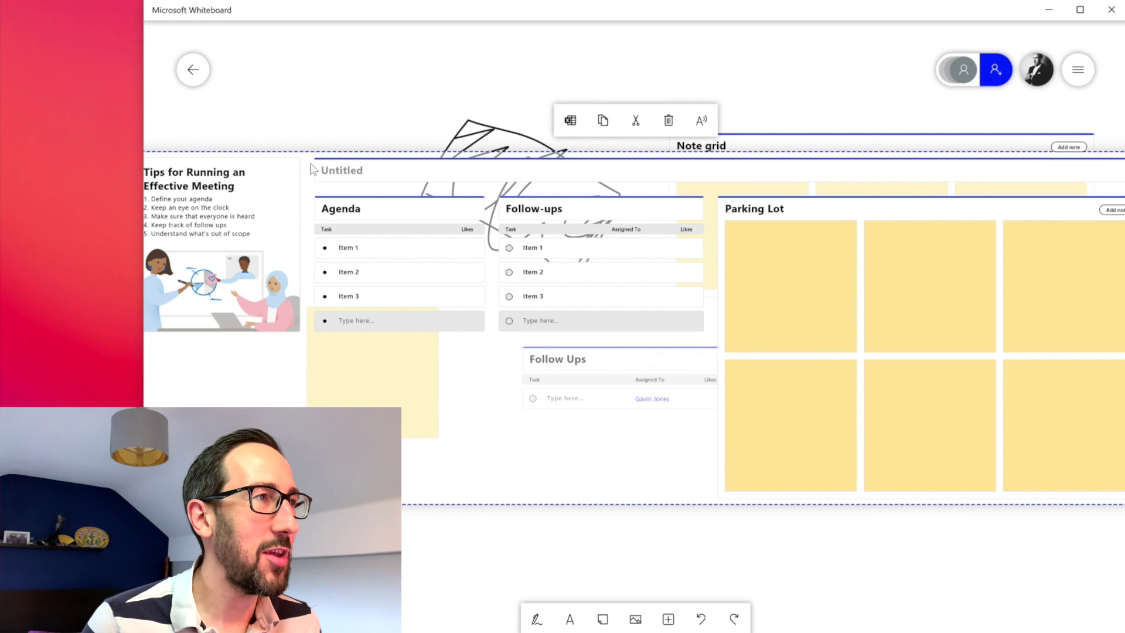
left_click_drag(304, 229, 356, 564)
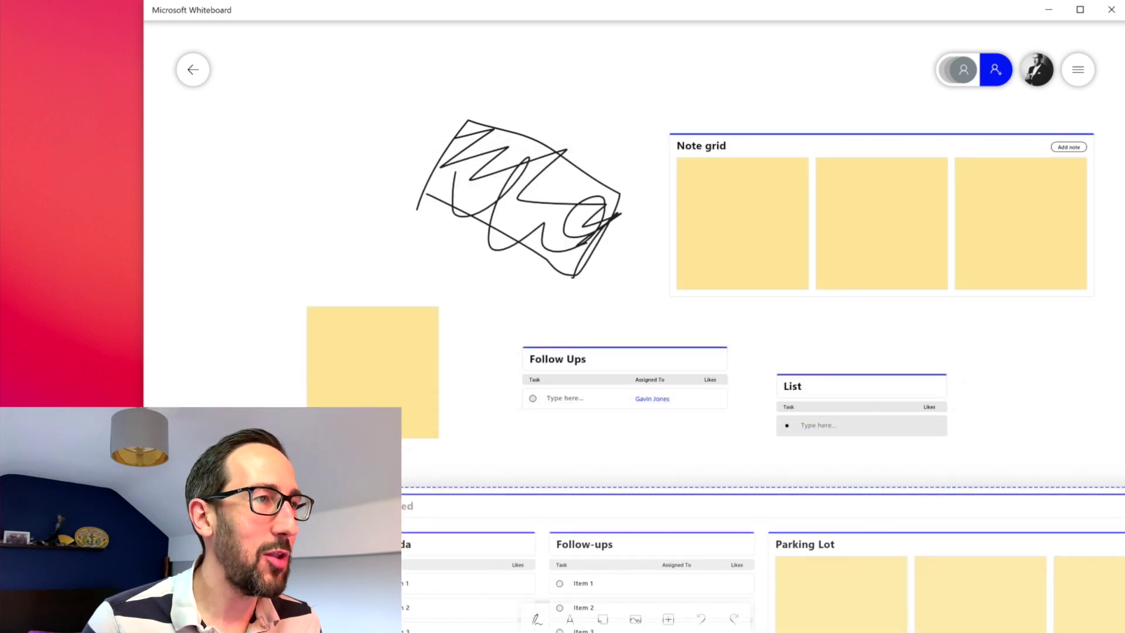
left_click(500, 292)
scroll(500, 291, "down", 5)
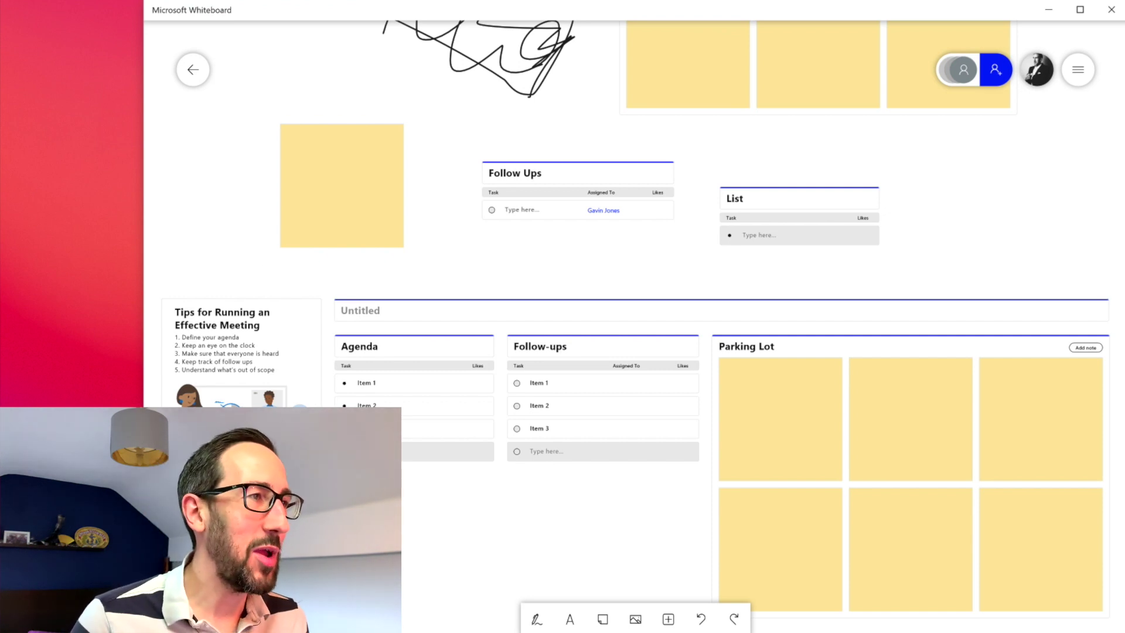
Step: Pan to frame the meeting template's Agenda, Follow-ups and Parking Lot, nudging it into place
left_click(396, 314)
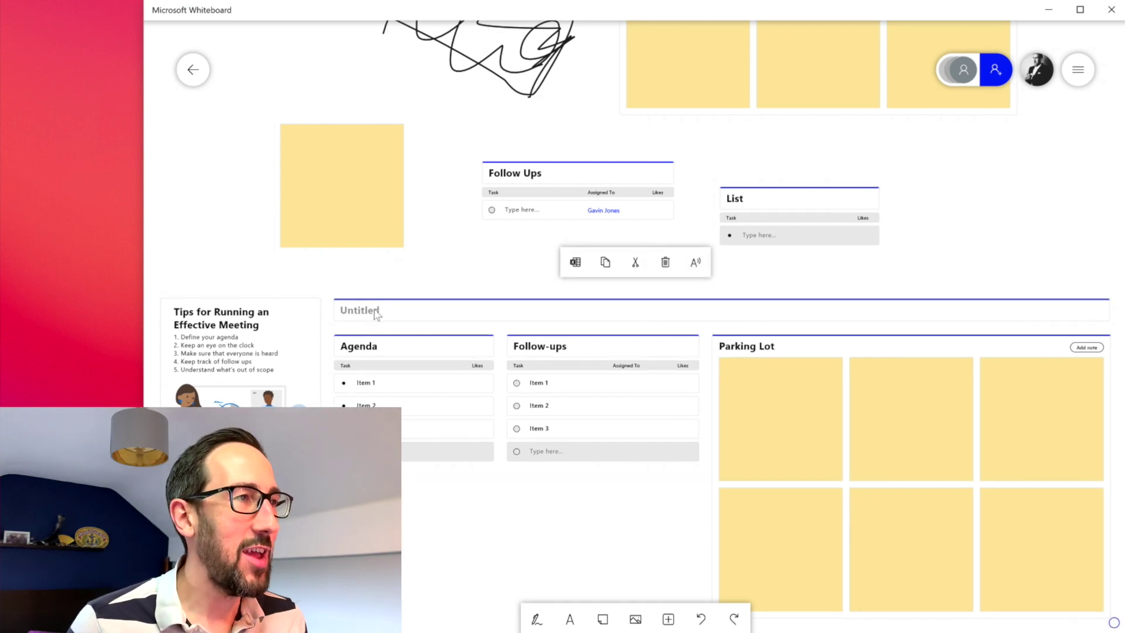
left_click(400, 340)
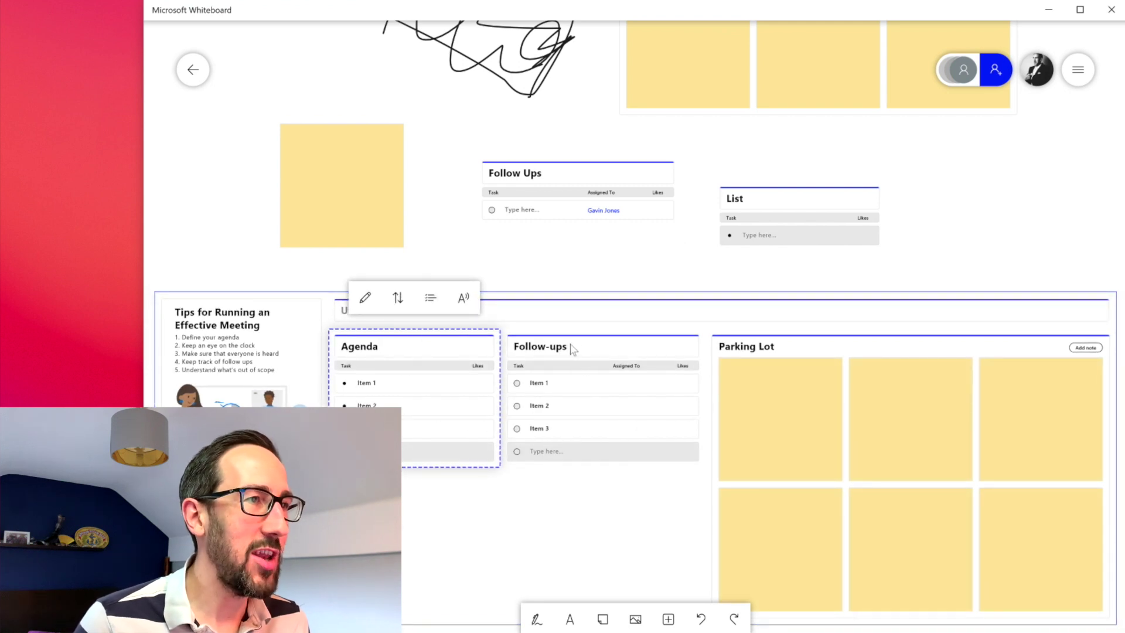
mouse_move(593, 428)
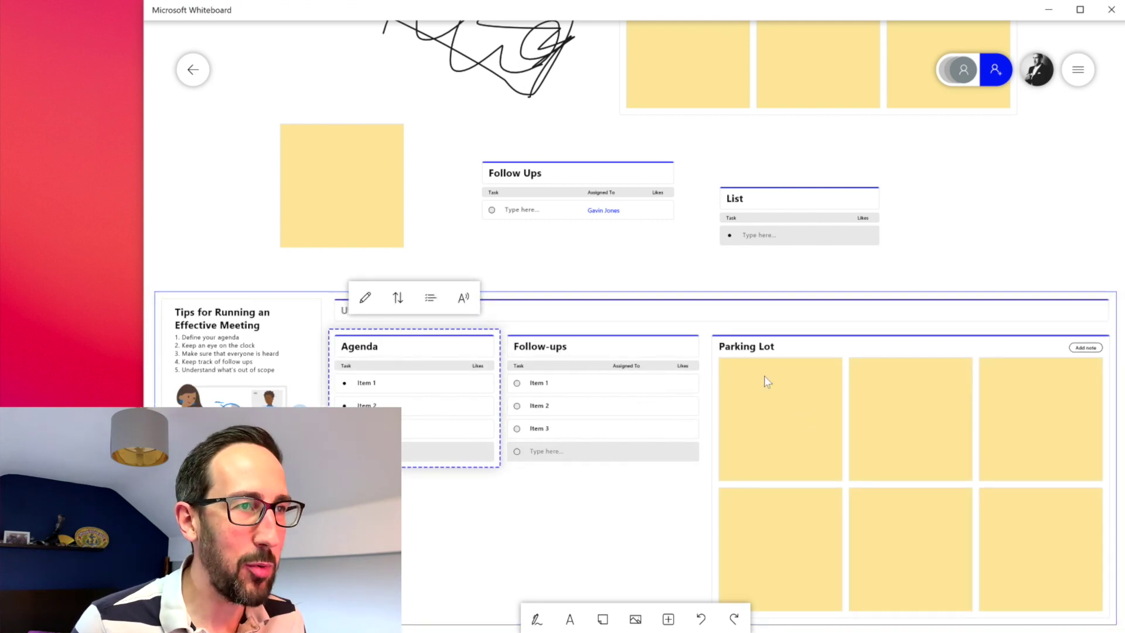
scroll(805, 224, "up", 2)
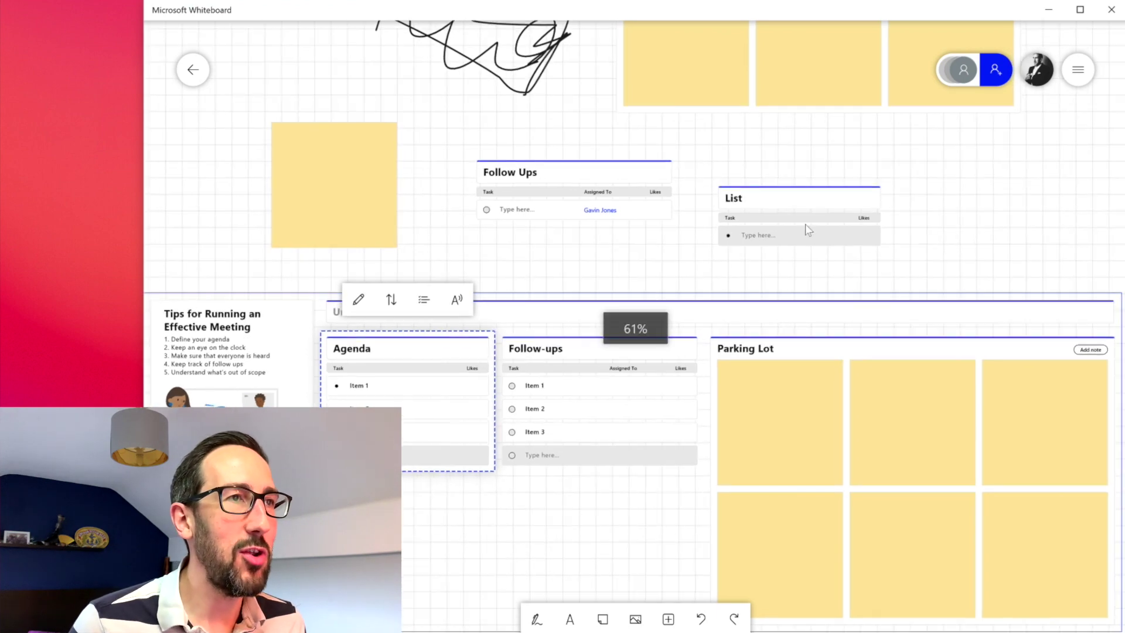
left_click_drag(811, 154, 823, 208)
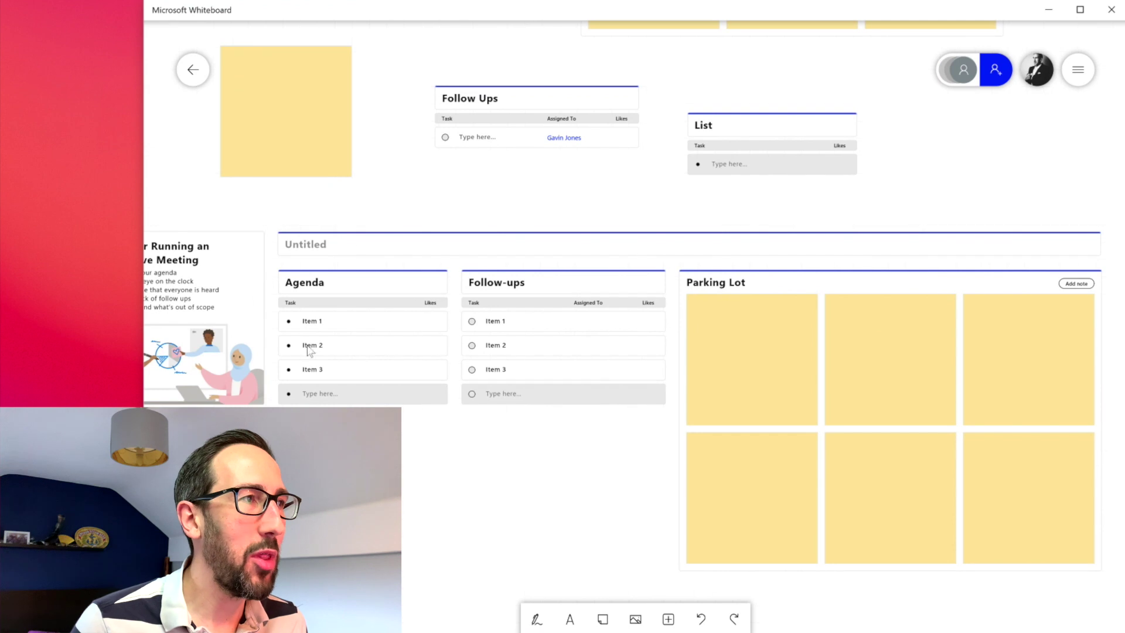
left_click(344, 256)
left_click_drag(422, 239, 459, 233)
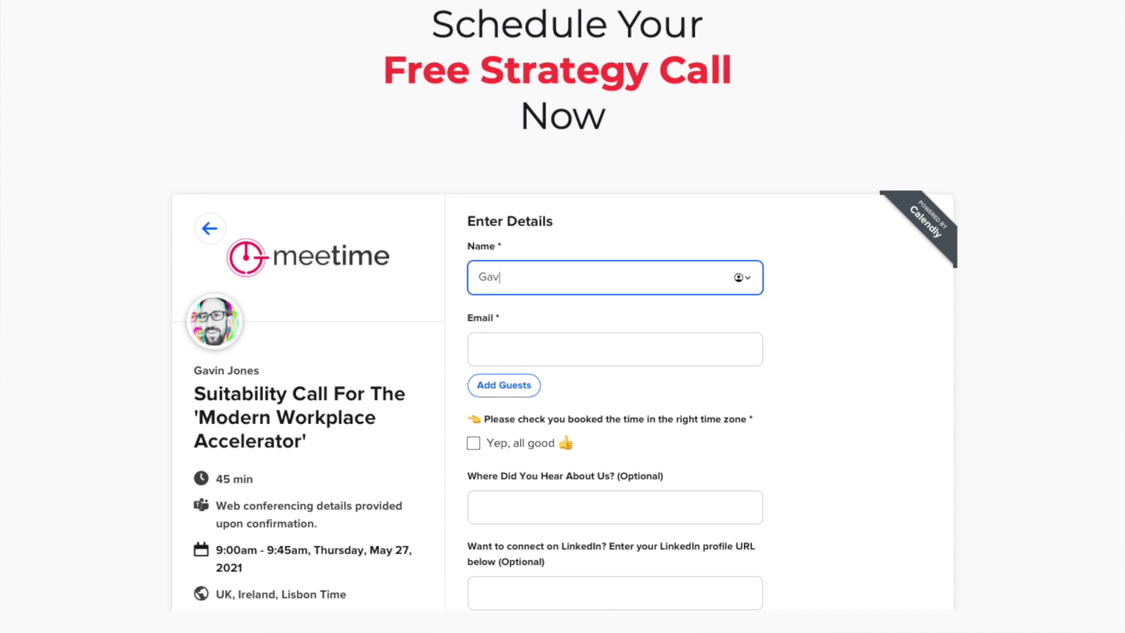
Step: Enter the email, confirm the time zone, give YouTube as referral, opt in, and schedule the call
key("Tab")
left_click(473, 444)
left_click(523, 506)
type("YouTube")
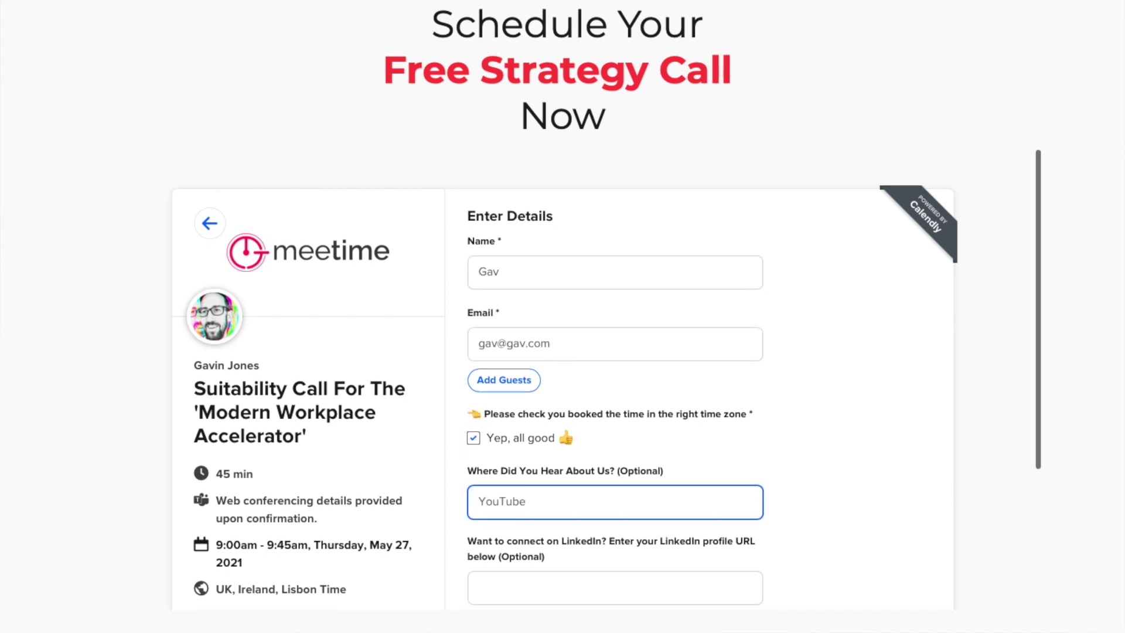
scroll(498, 480, "down", 3)
left_click(473, 493)
scroll(597, 492, "down", 1)
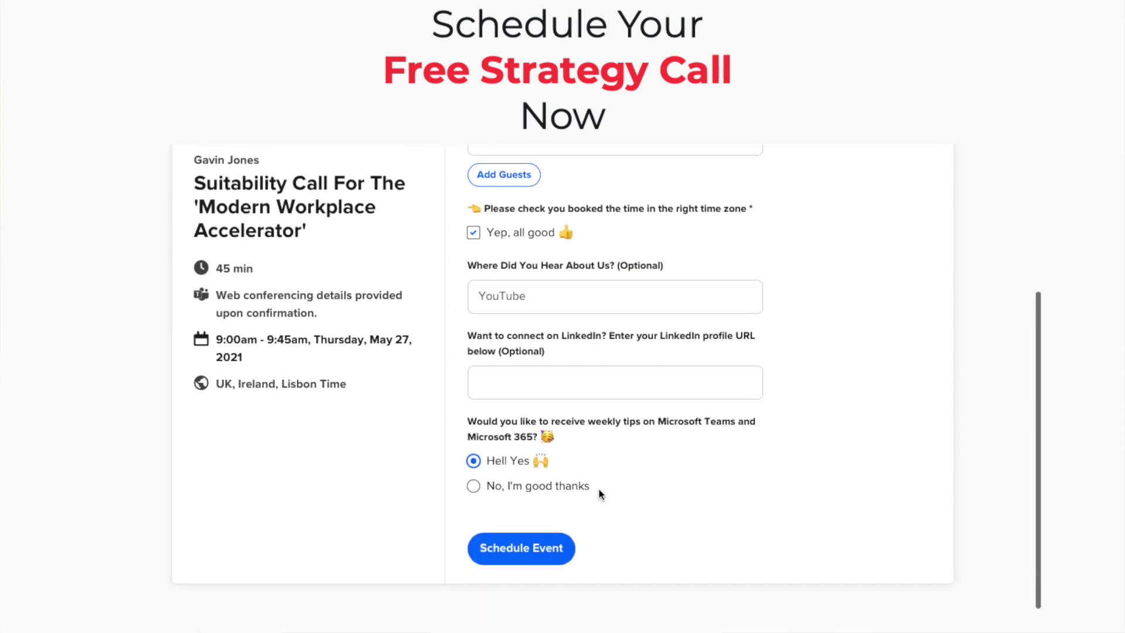
left_click(521, 551)
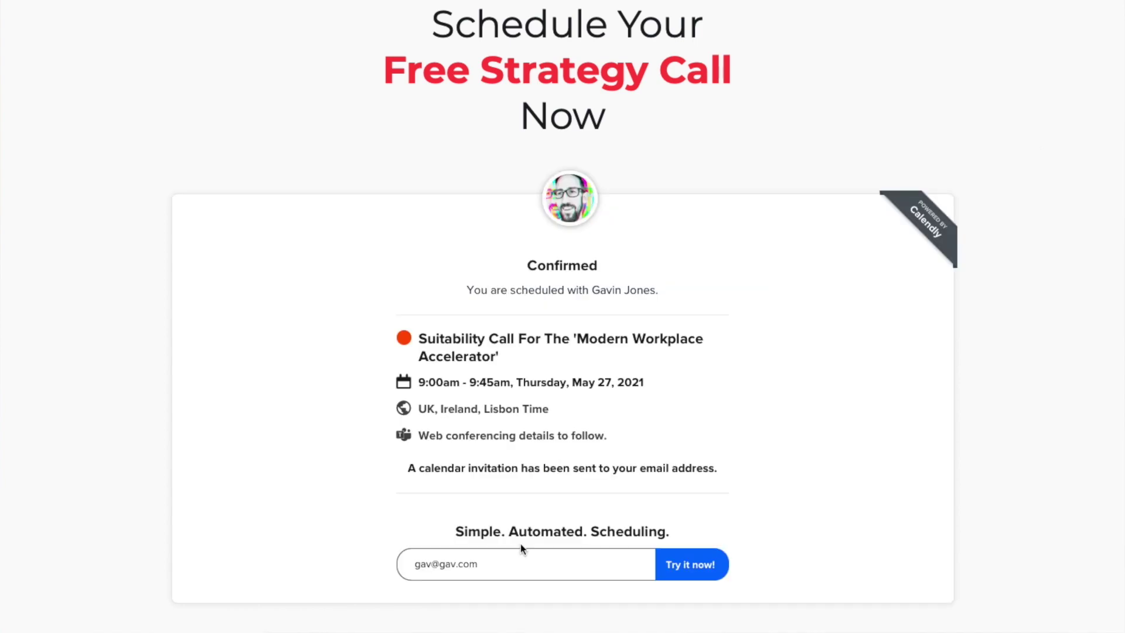